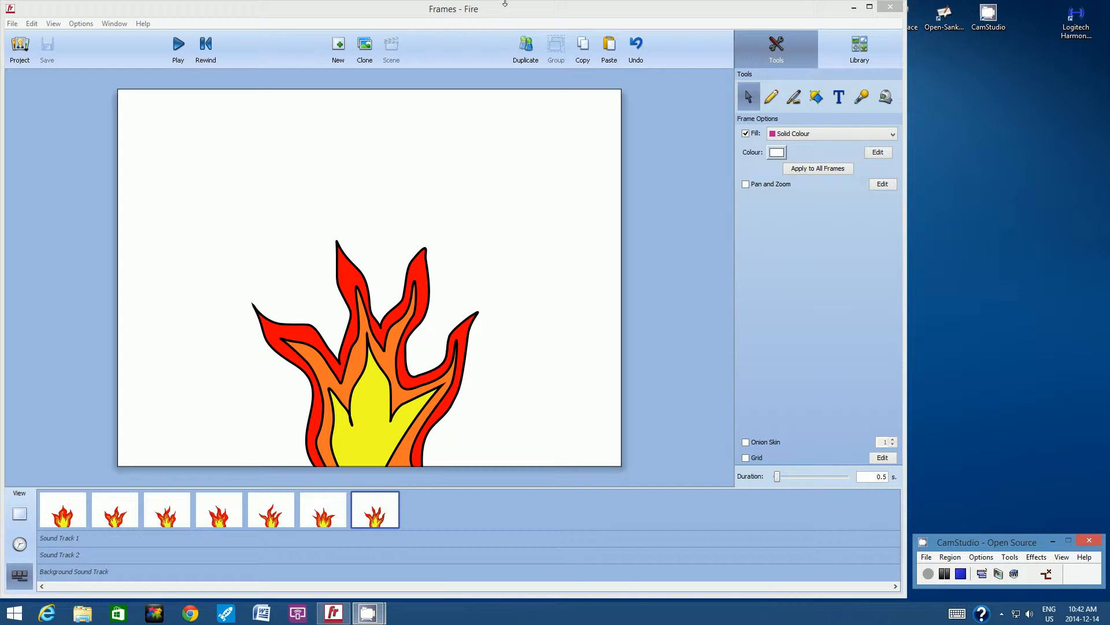
Preview the fire animation from its first frame
click(38, 8)
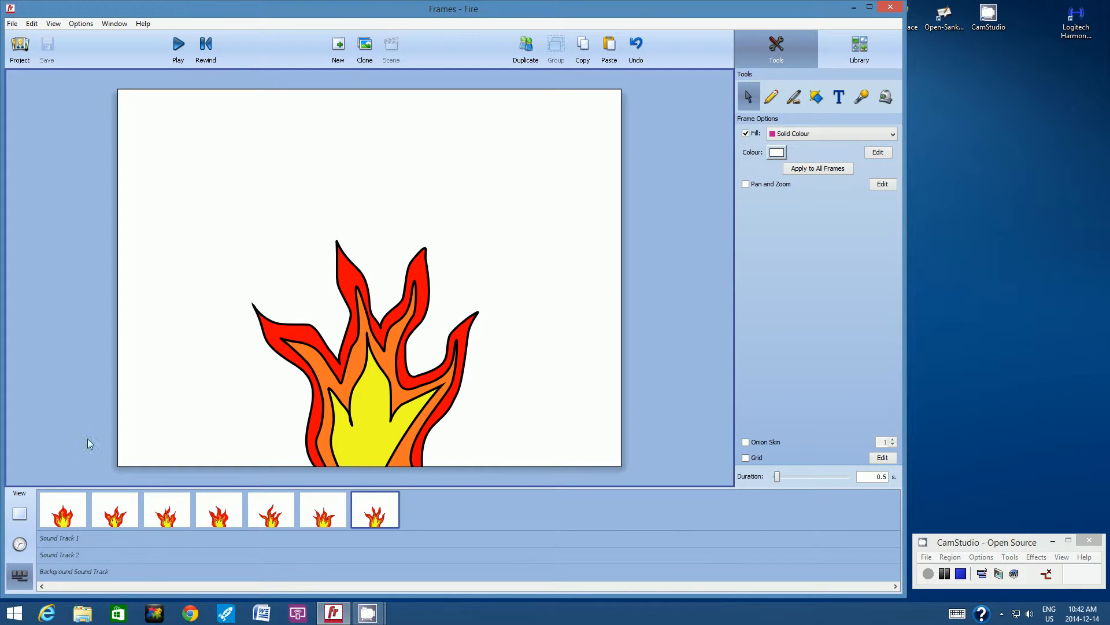
click(57, 510)
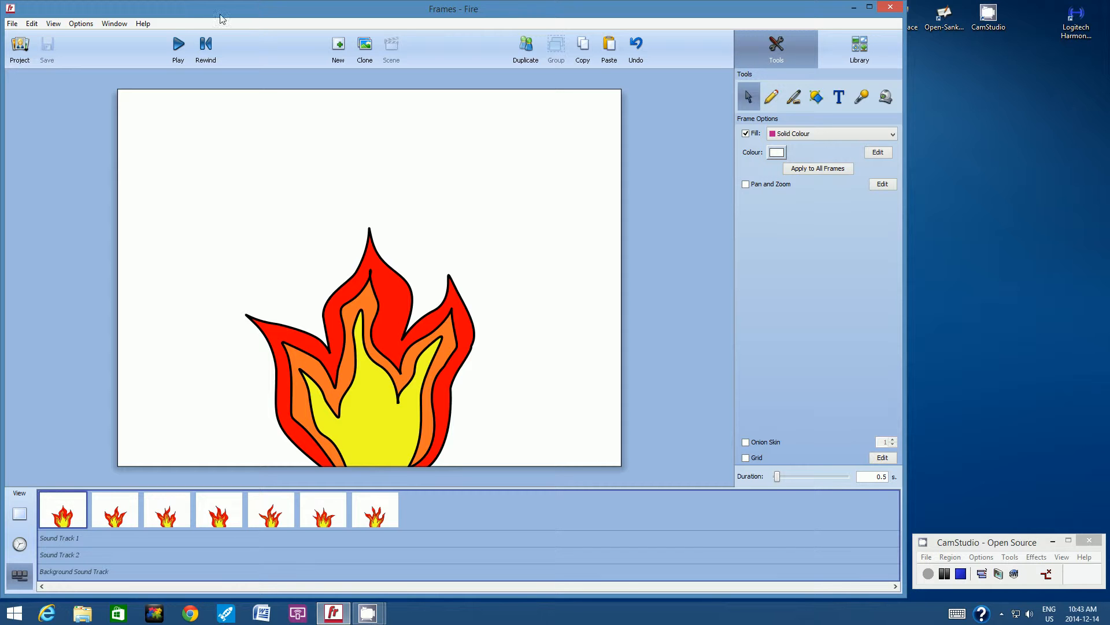
click(178, 51)
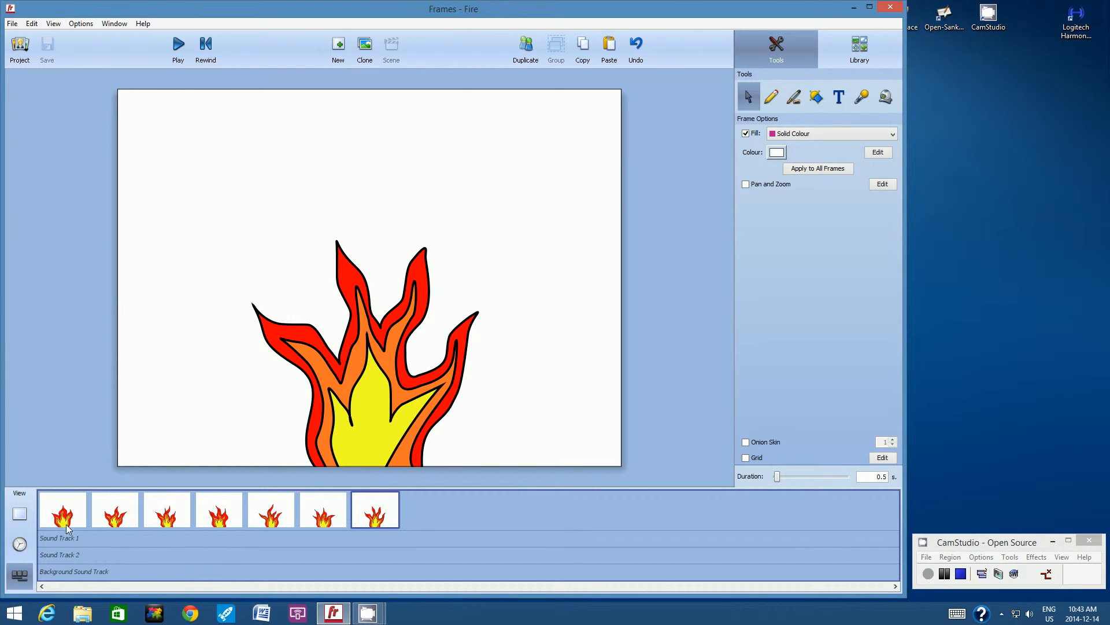
Select all seven fire frames in the timeline and duplicate them three times
click(52, 507)
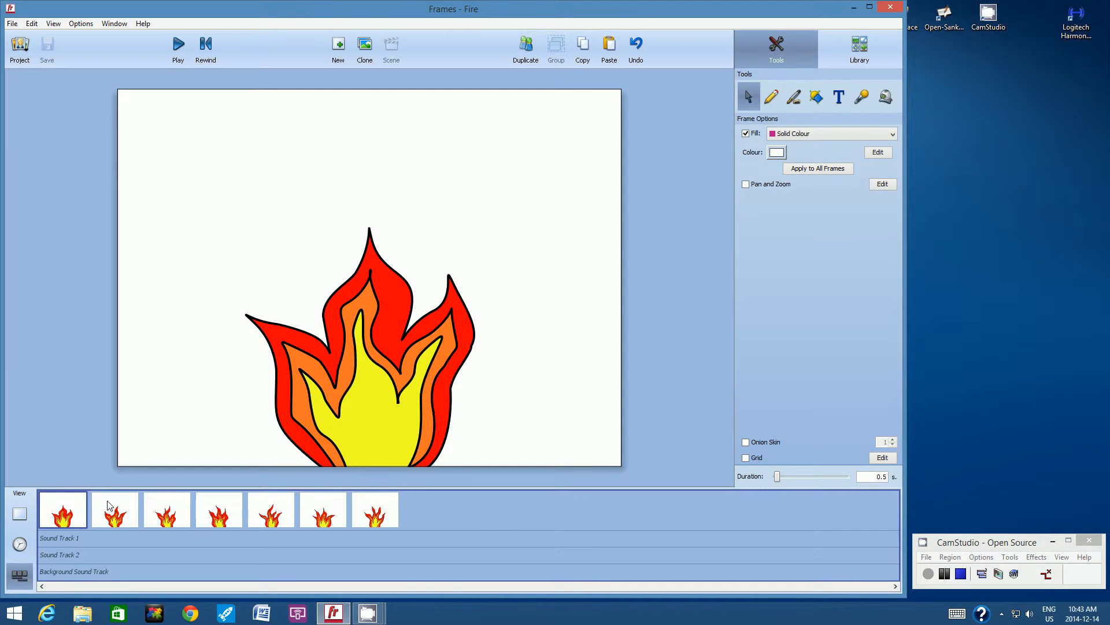
shift+click(134, 506)
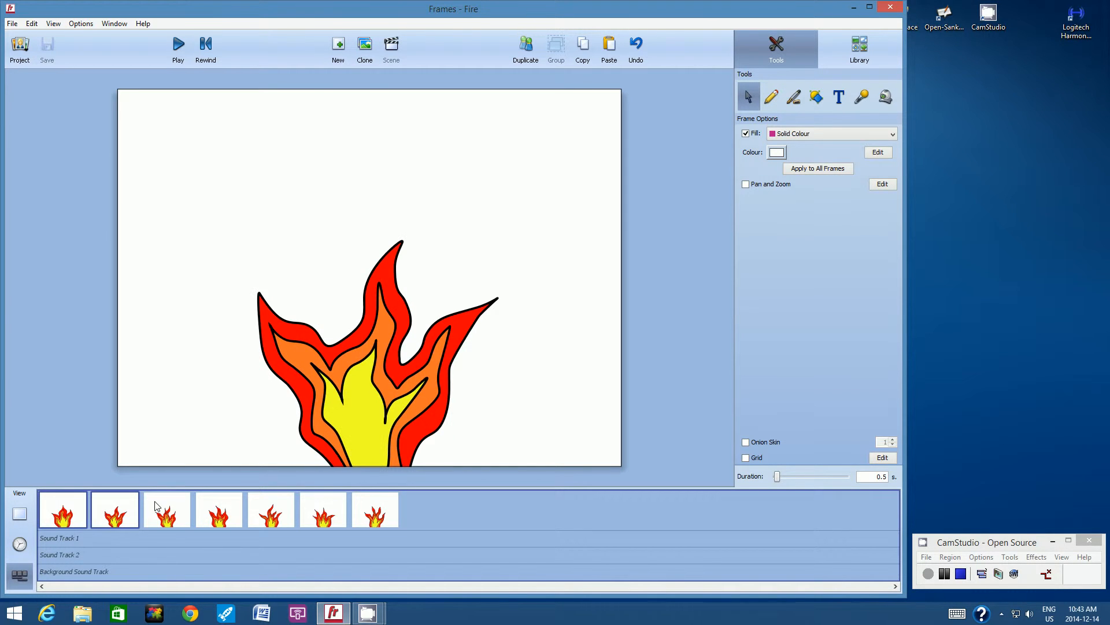
shift+click(173, 507)
shift+click(226, 511)
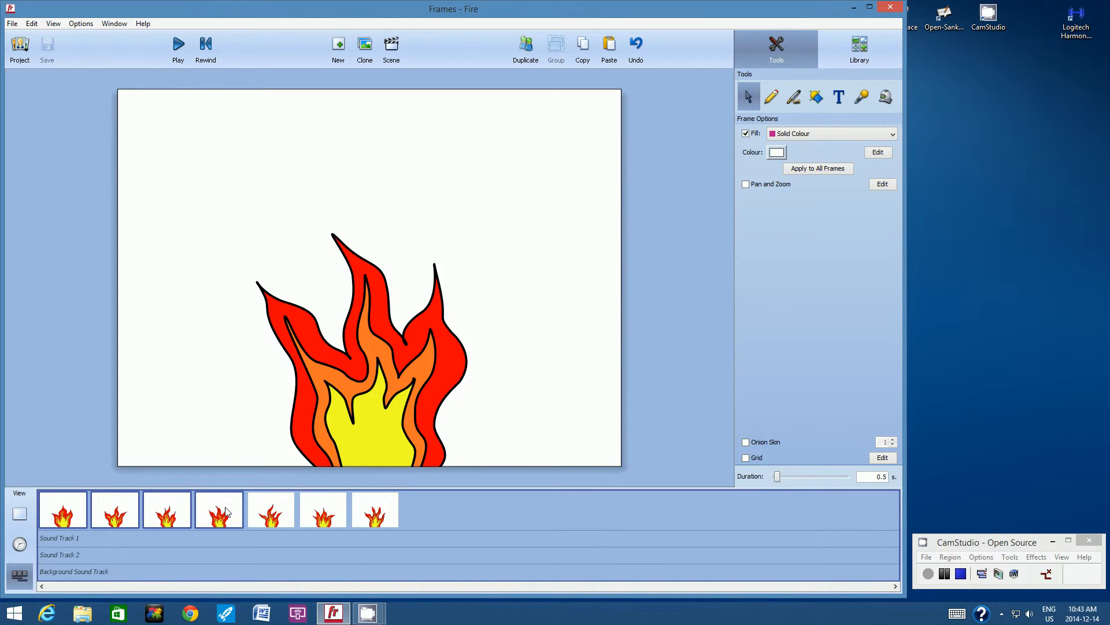
shift+click(292, 511)
shift+click(338, 506)
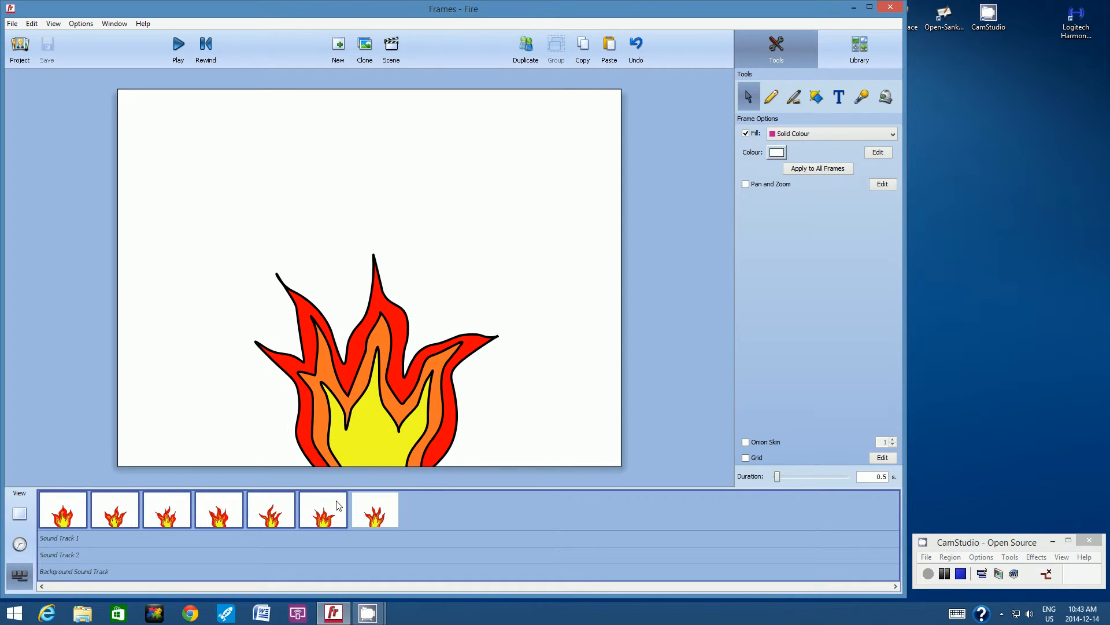
shift+click(378, 507)
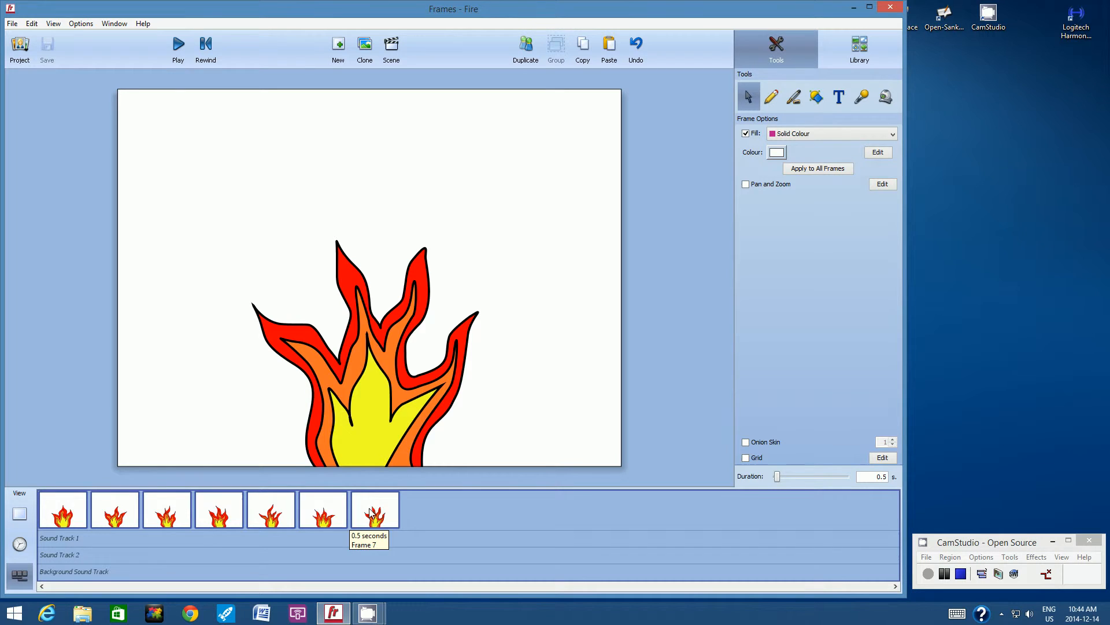
click(526, 47)
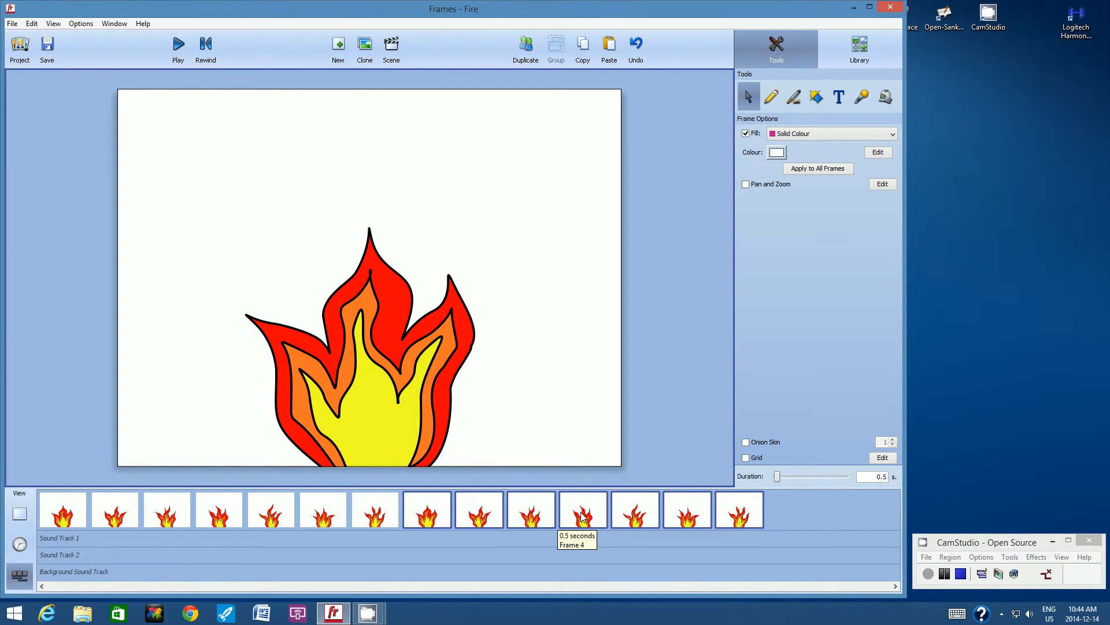
click(525, 52)
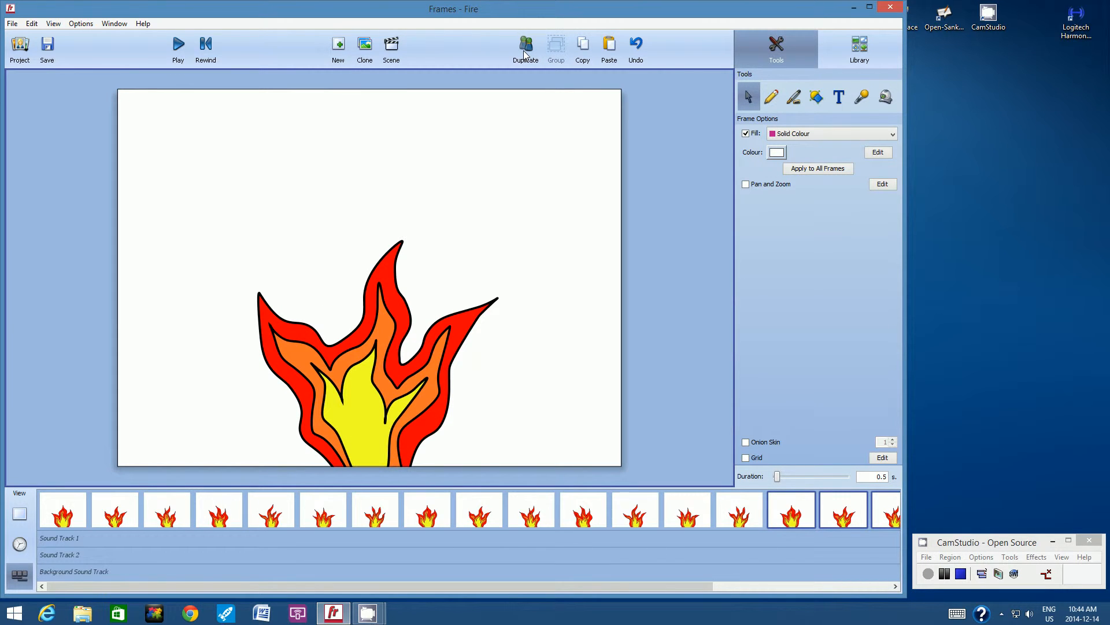
click(525, 52)
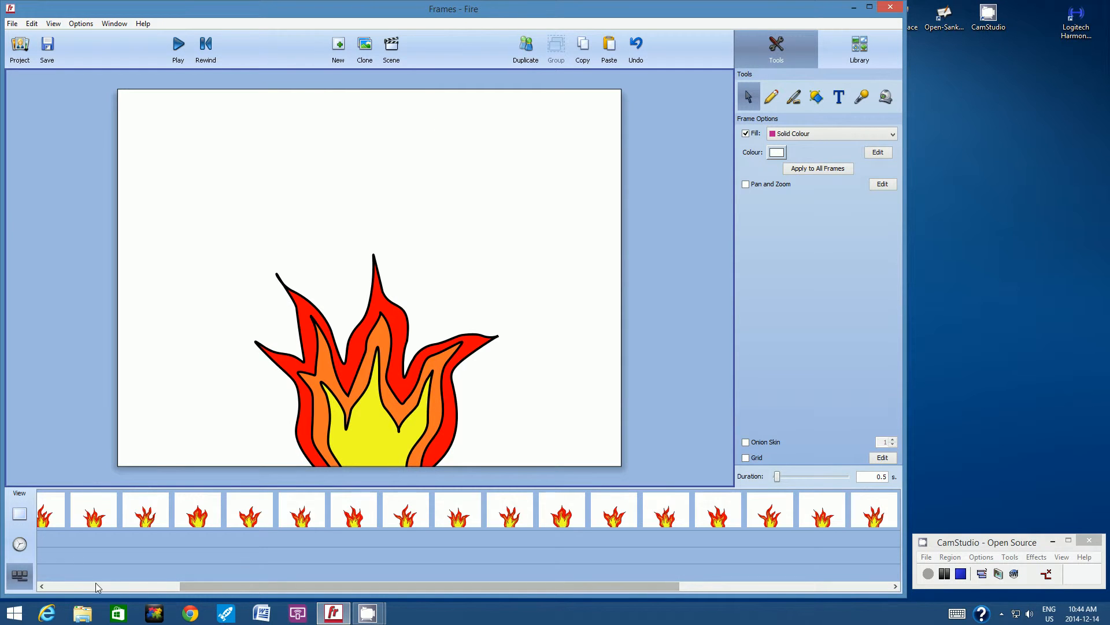
Preview the extended fire animation from the first frame, stopping playback at the end
drag(199, 588, 70, 588)
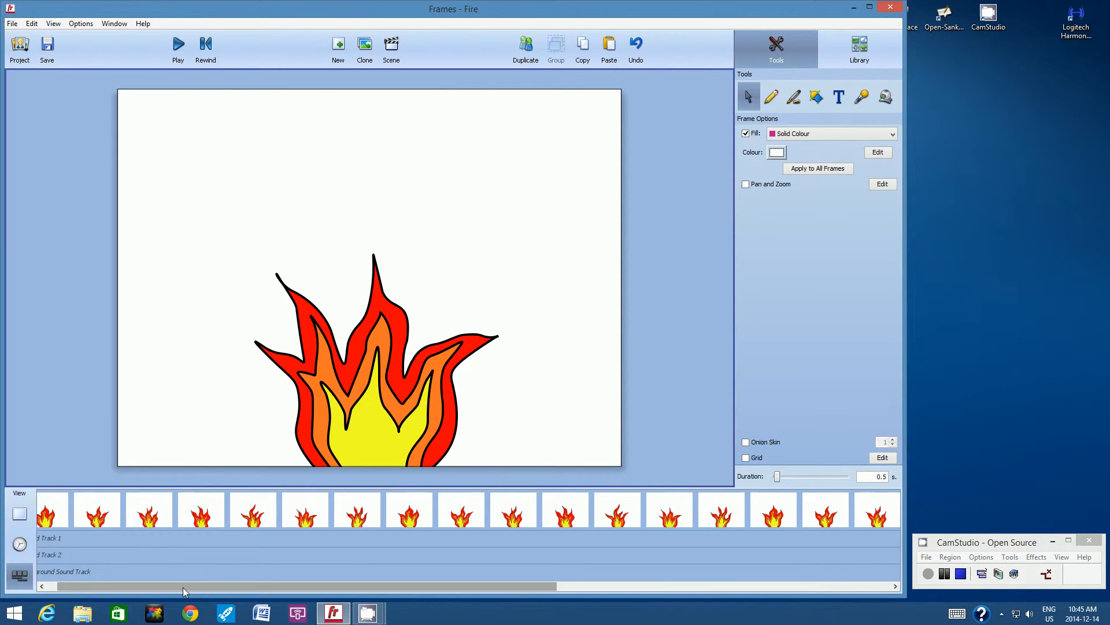
mouse_move(182, 588)
mouse_down()
mouse_move(141, 587)
mouse_move(168, 586)
mouse_up()
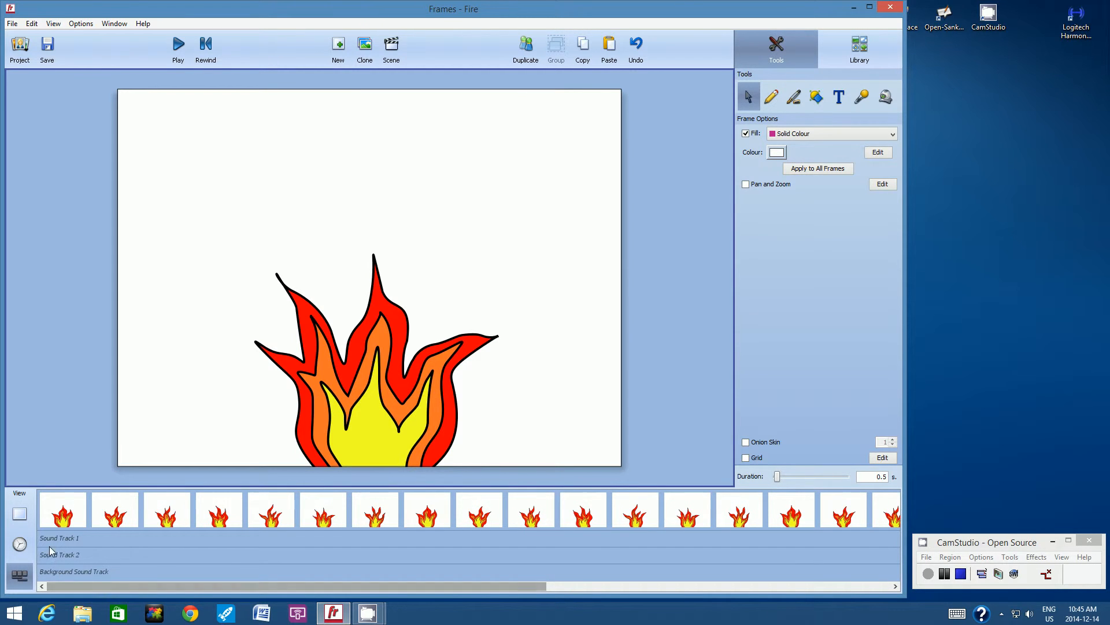
click(48, 508)
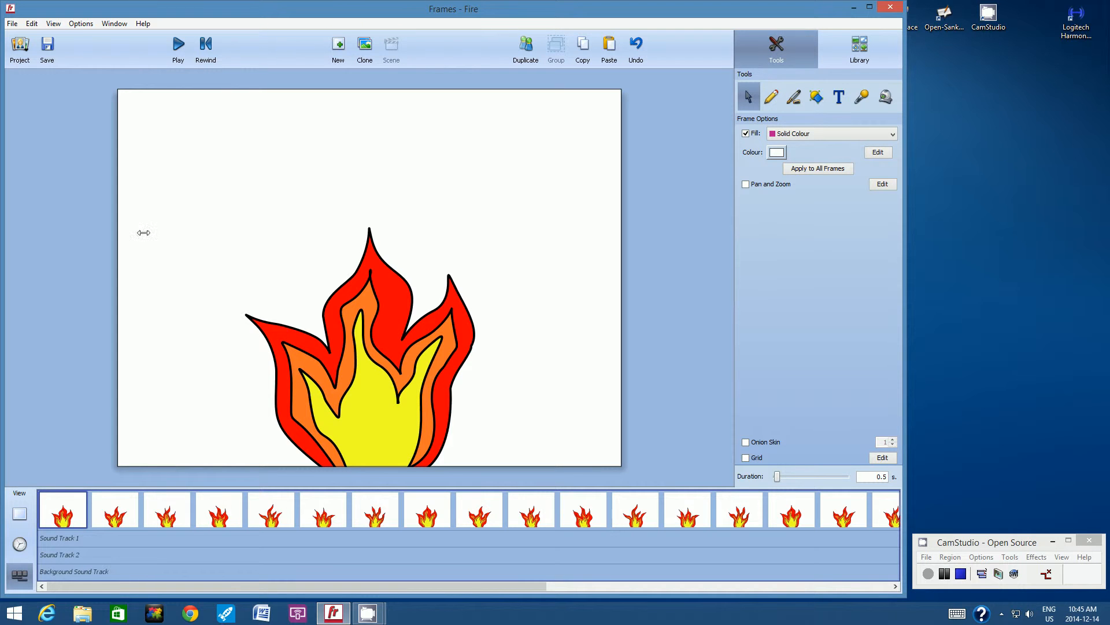
click(178, 50)
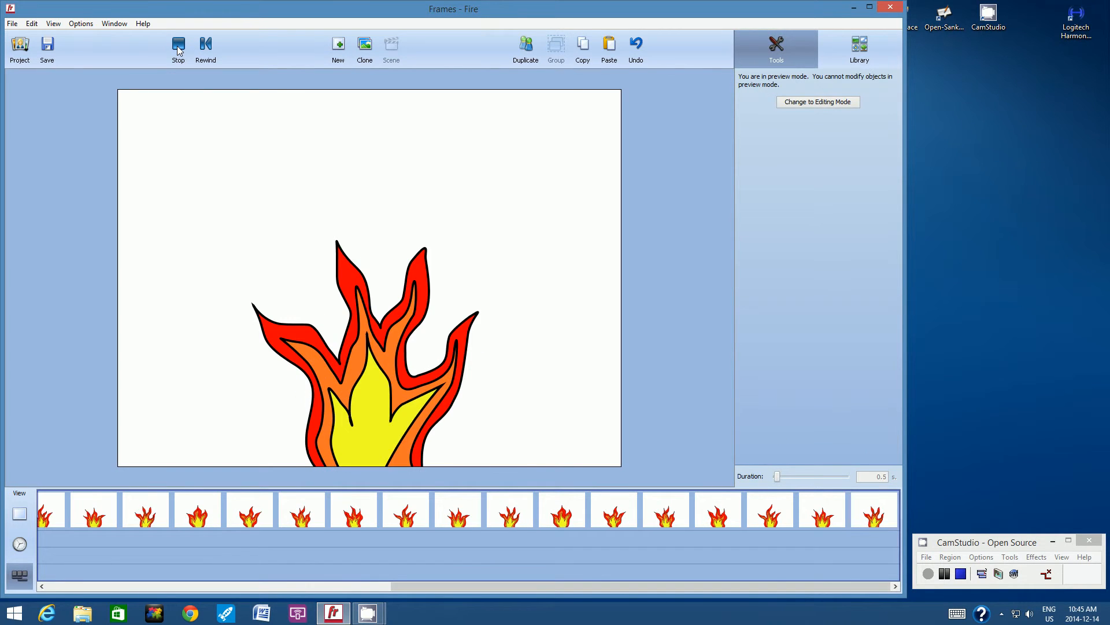
click(178, 51)
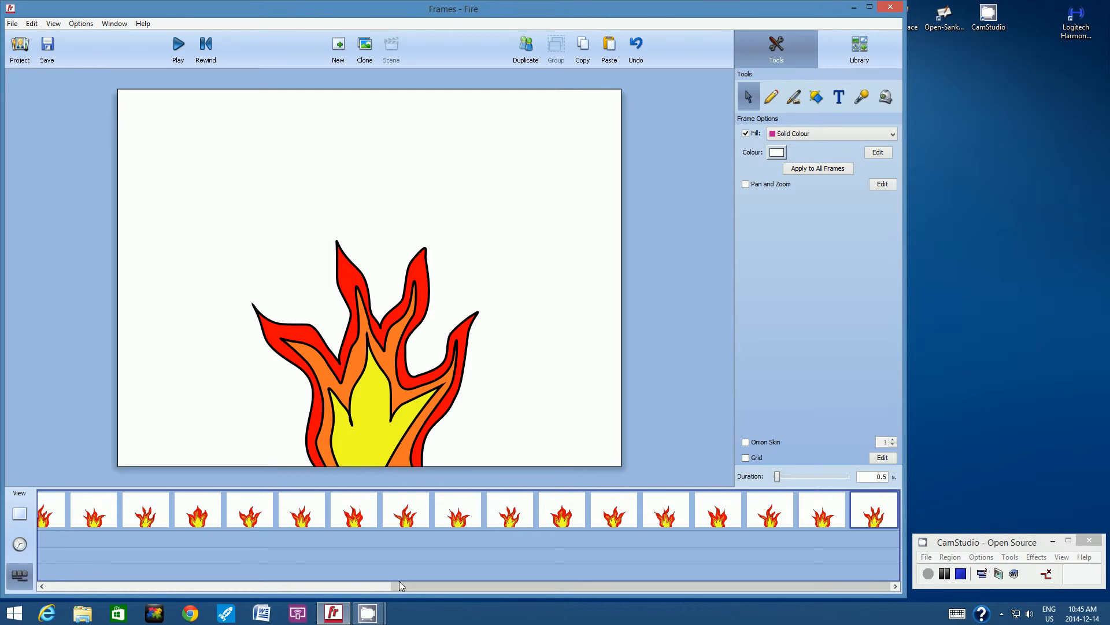
Select the whole range of timeline frames, from the first to the last
drag(439, 587, 65, 582)
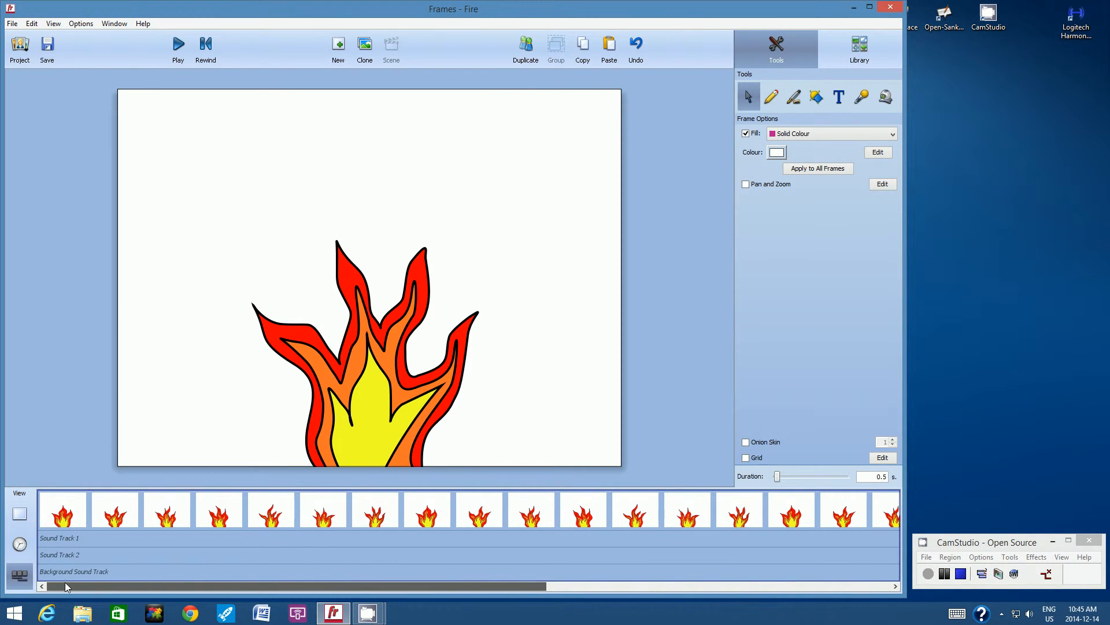
click(57, 504)
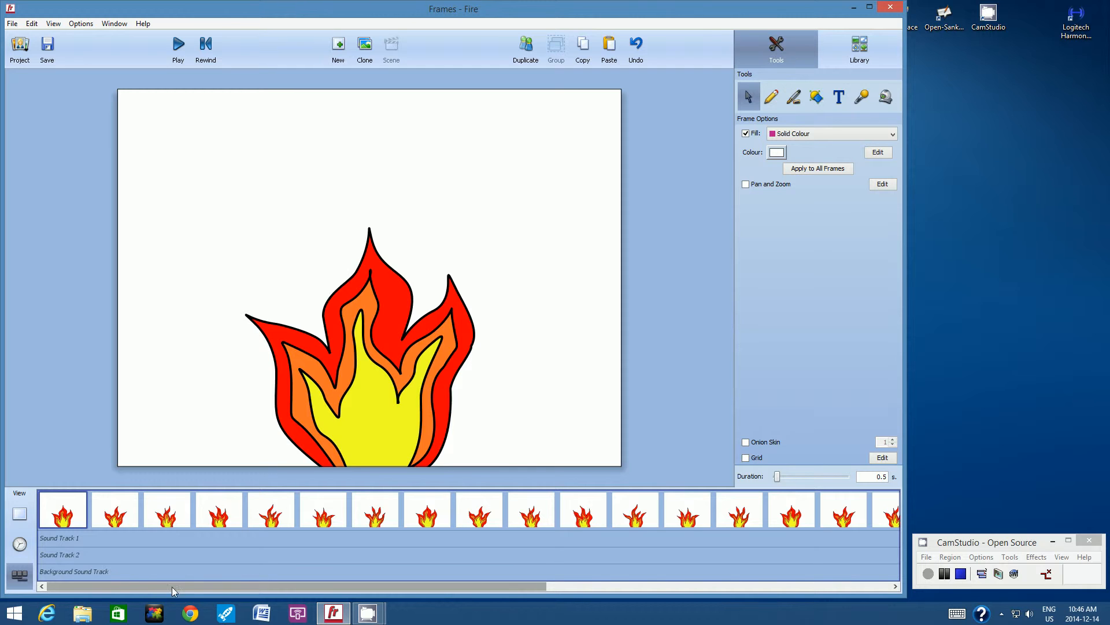
drag(216, 588, 561, 587)
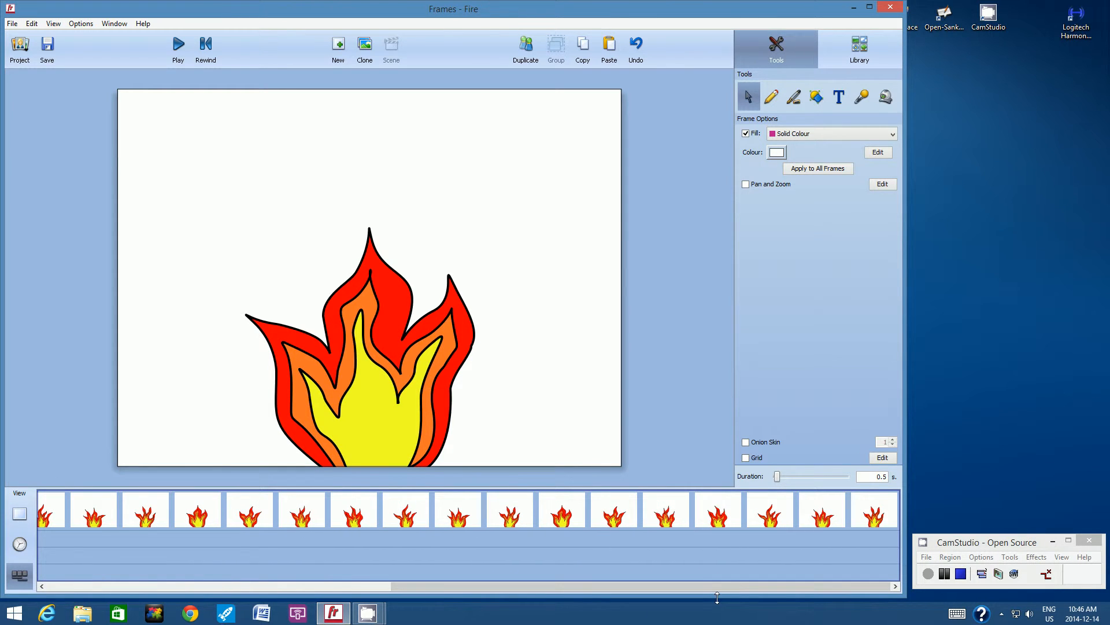
shift+click(876, 509)
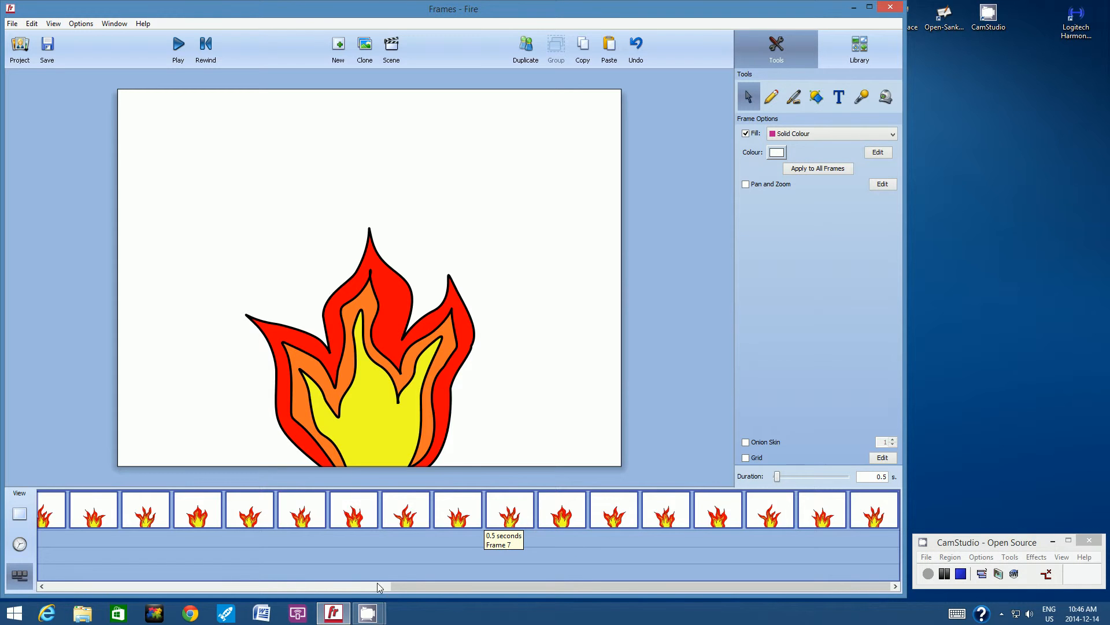
drag(404, 586, 32, 581)
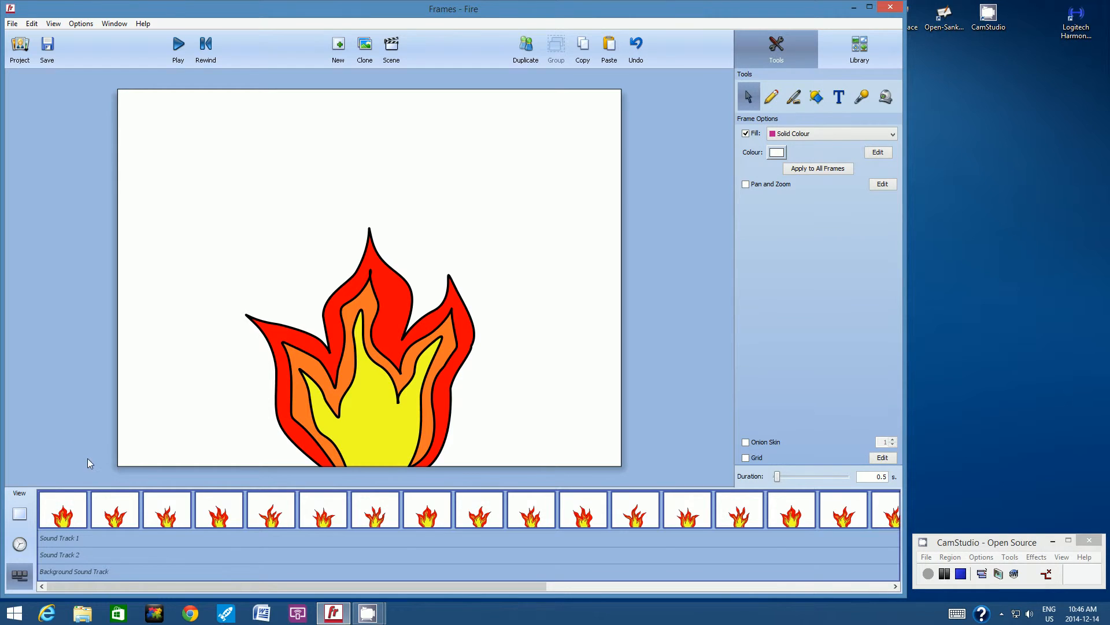
Select every frame from the first to the last and set their duration to 0.3 seconds
click(59, 502)
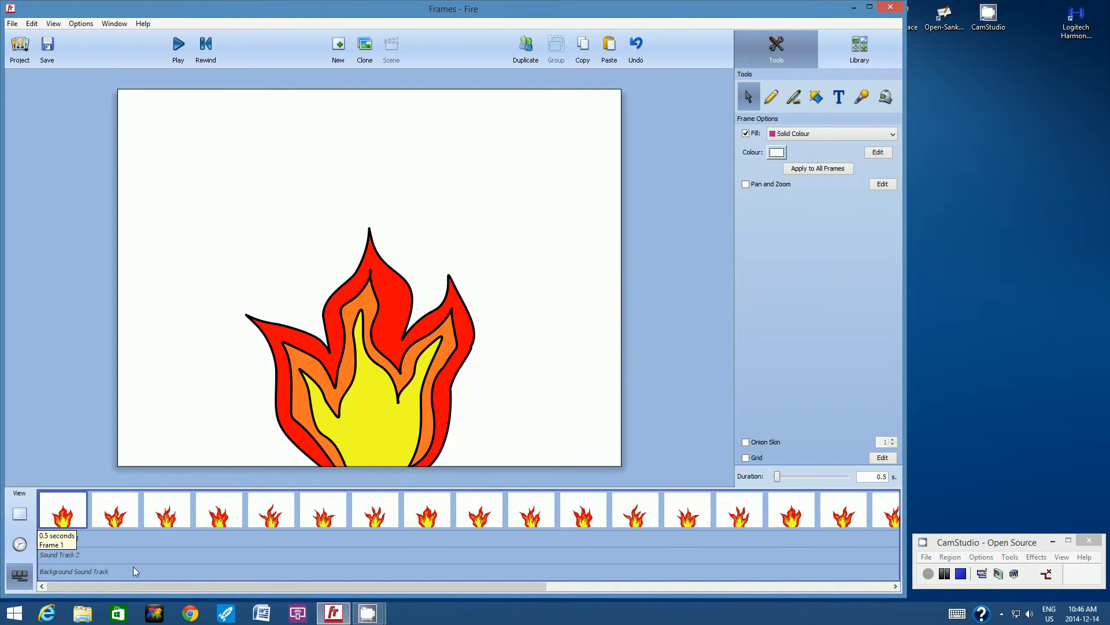
drag(126, 586, 470, 587)
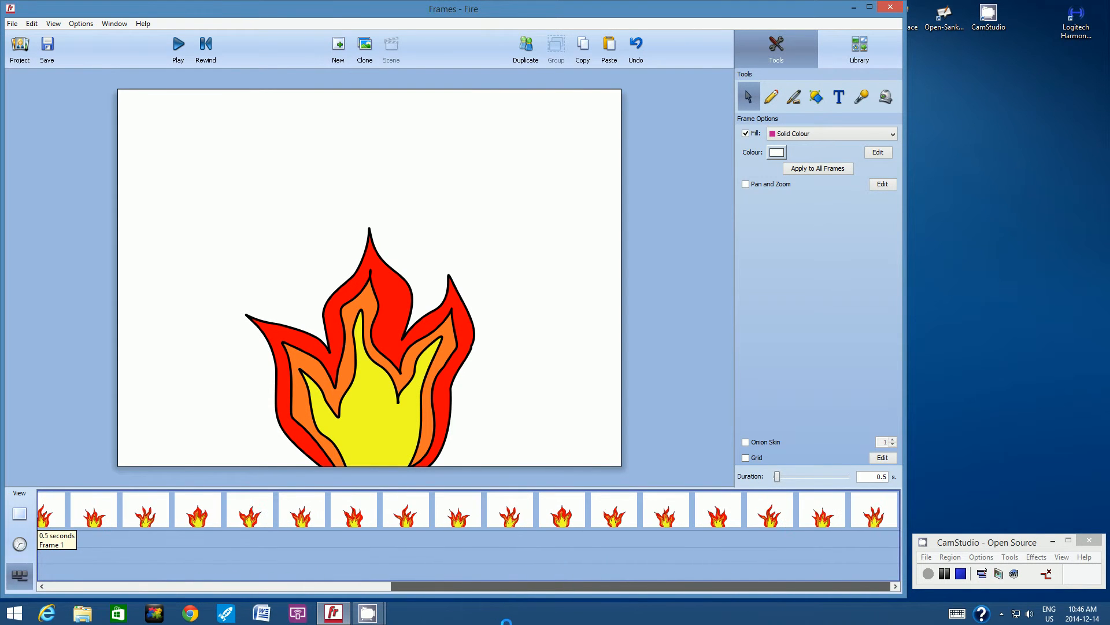
shift+click(878, 511)
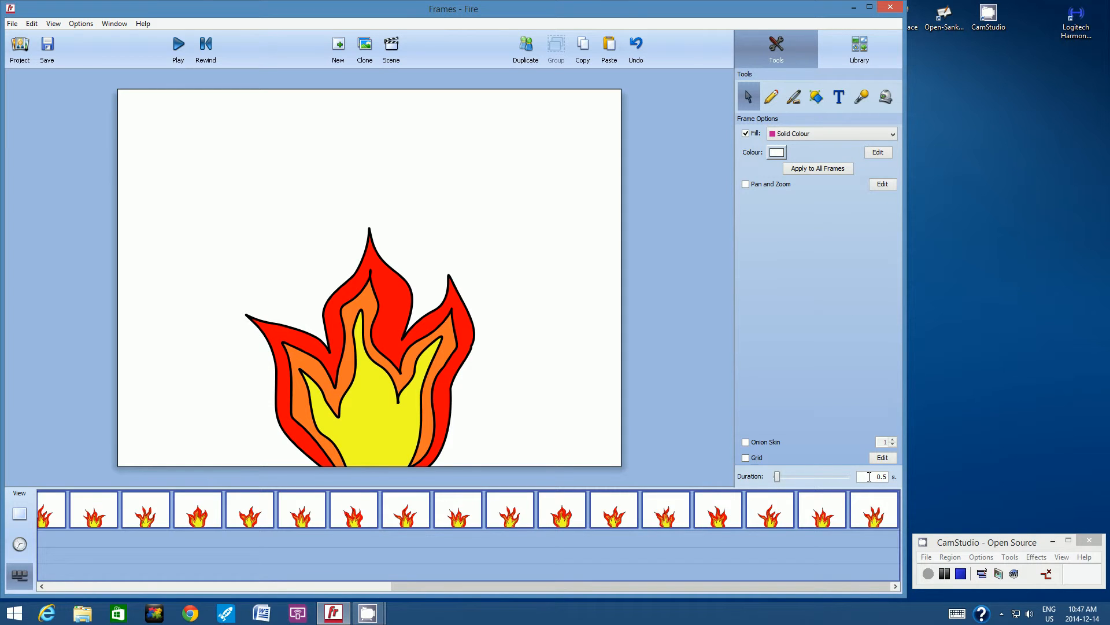
drag(876, 477, 891, 477)
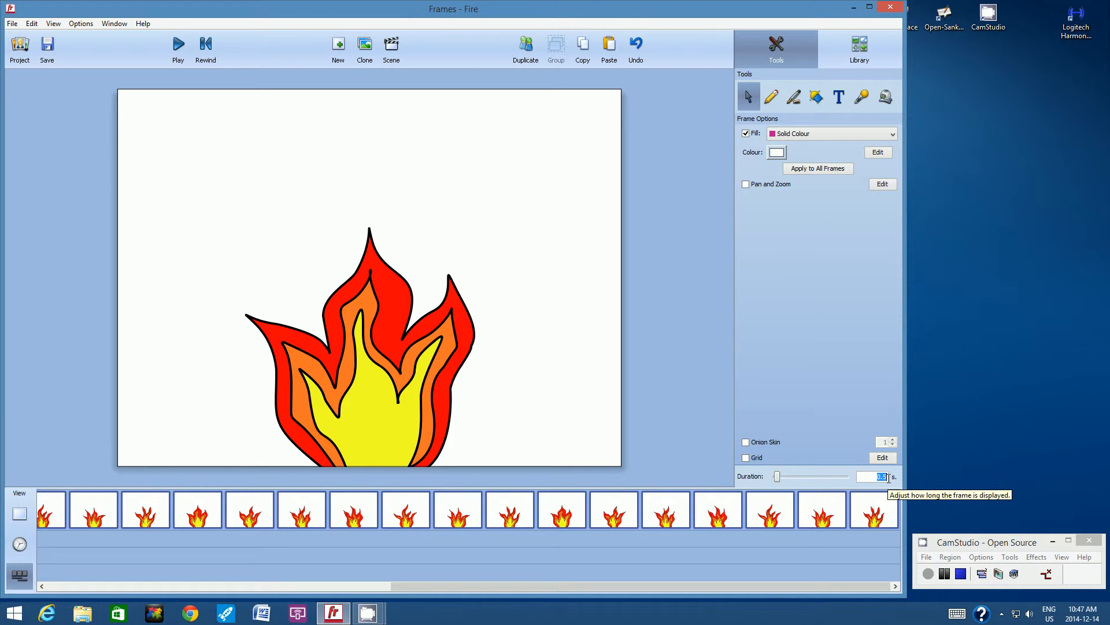
text(0.3)
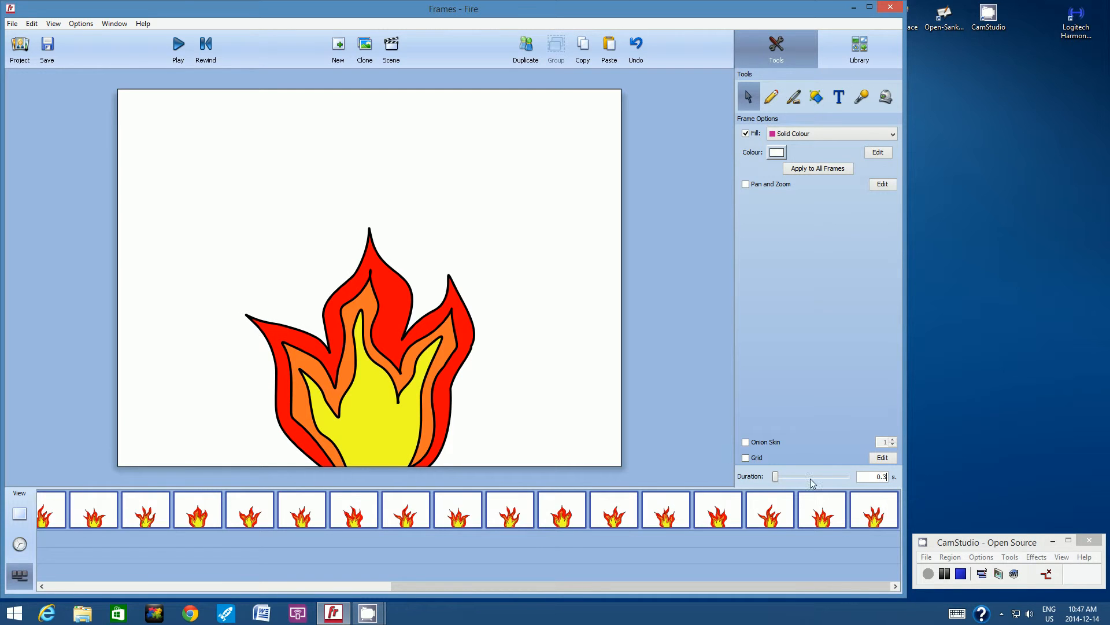
Preview the animation from the first frame to check the new frame timing, and stop playback
drag(452, 584, 73, 583)
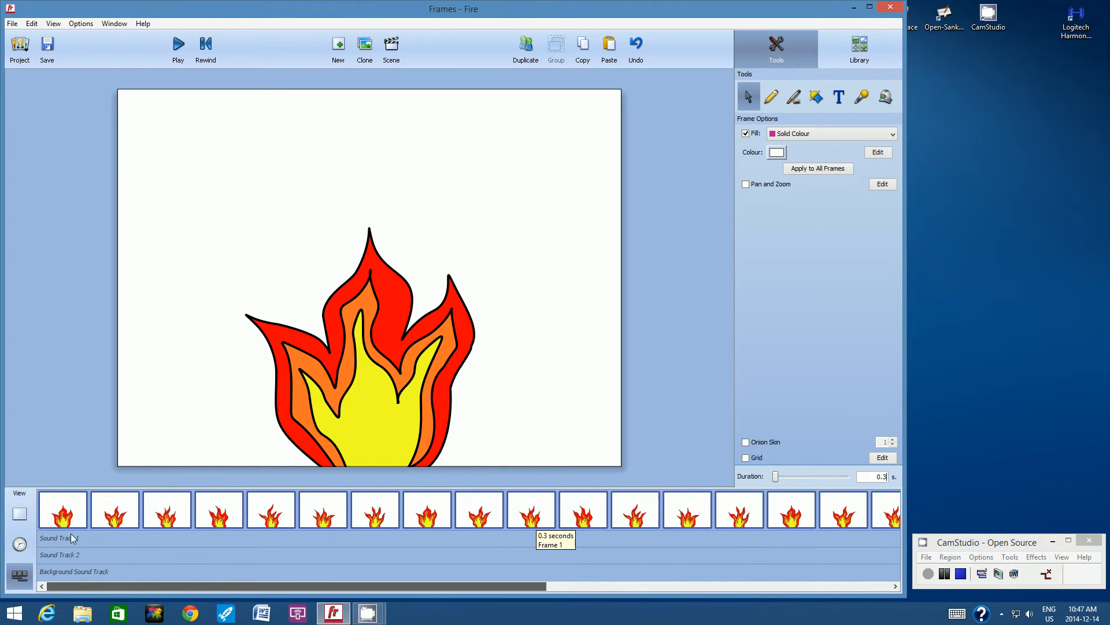
click(55, 505)
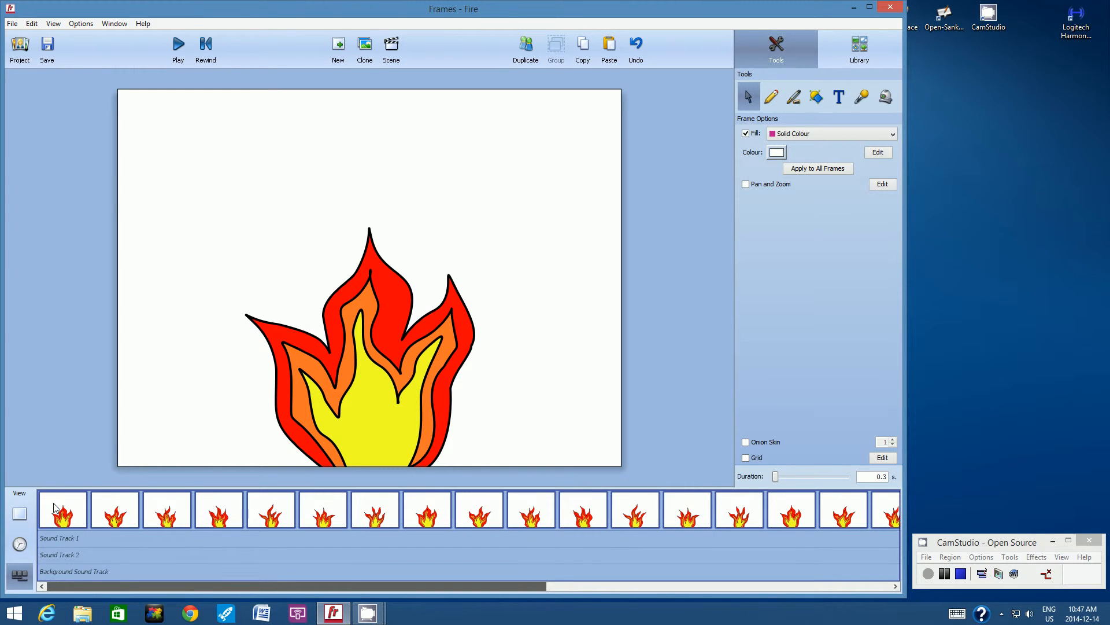
click(177, 46)
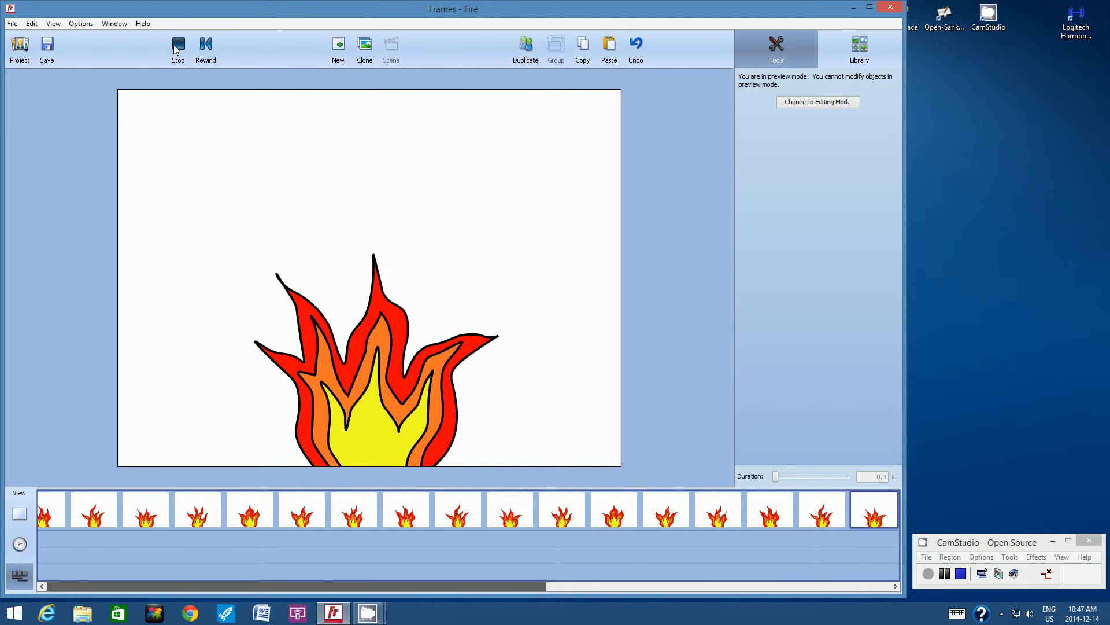
click(176, 49)
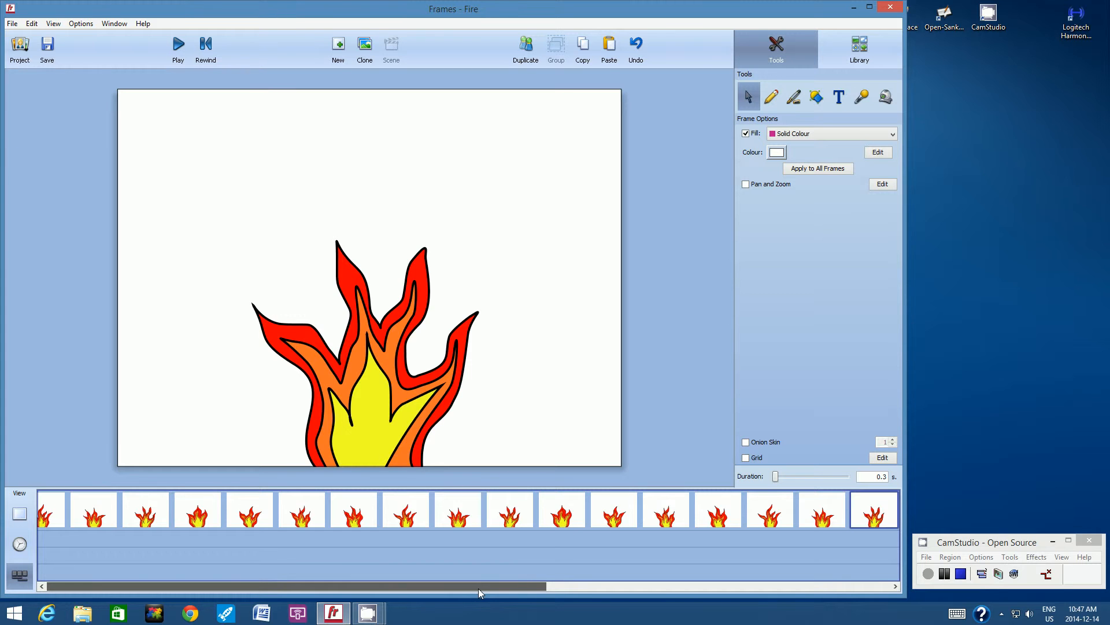
Select the whole range of timeline frames from the first to the last, and clear the selection
drag(478, 588, 367, 592)
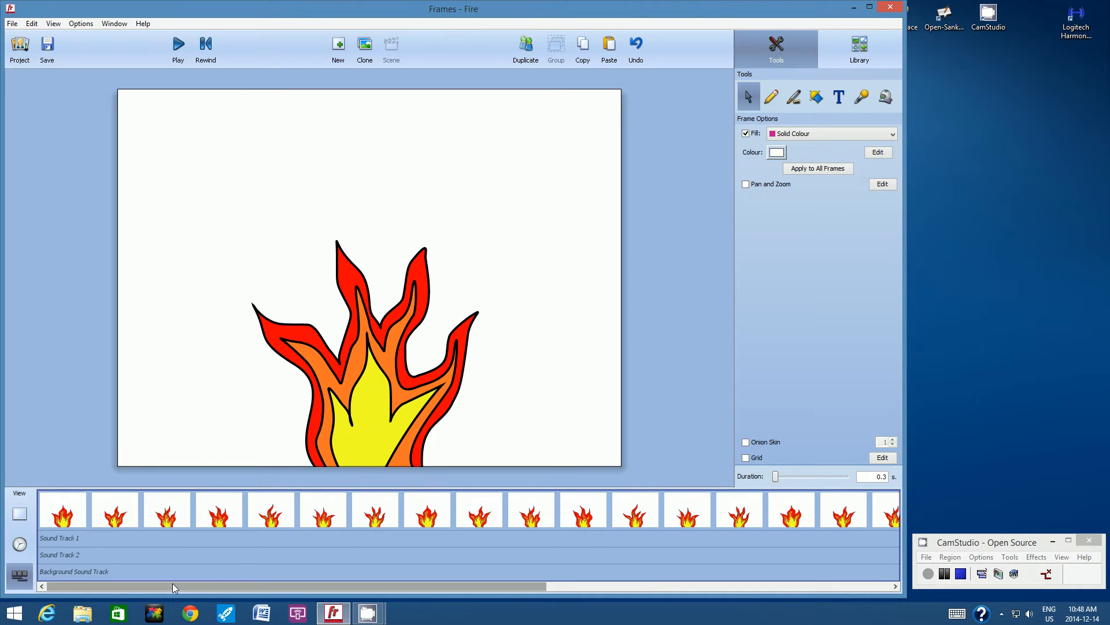
click(54, 503)
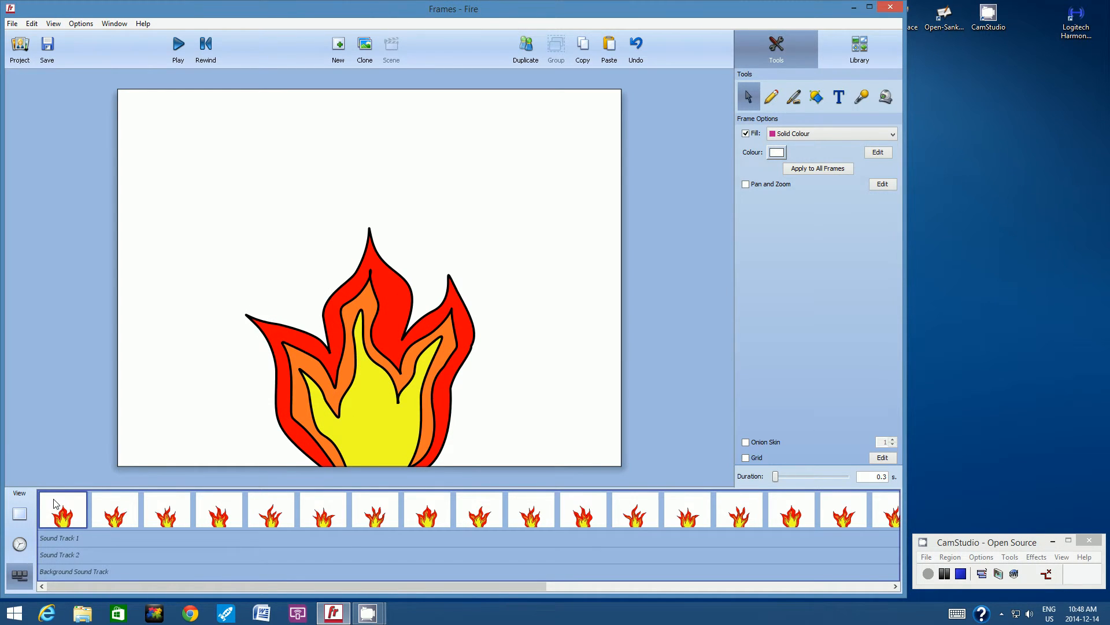
drag(177, 587, 521, 588)
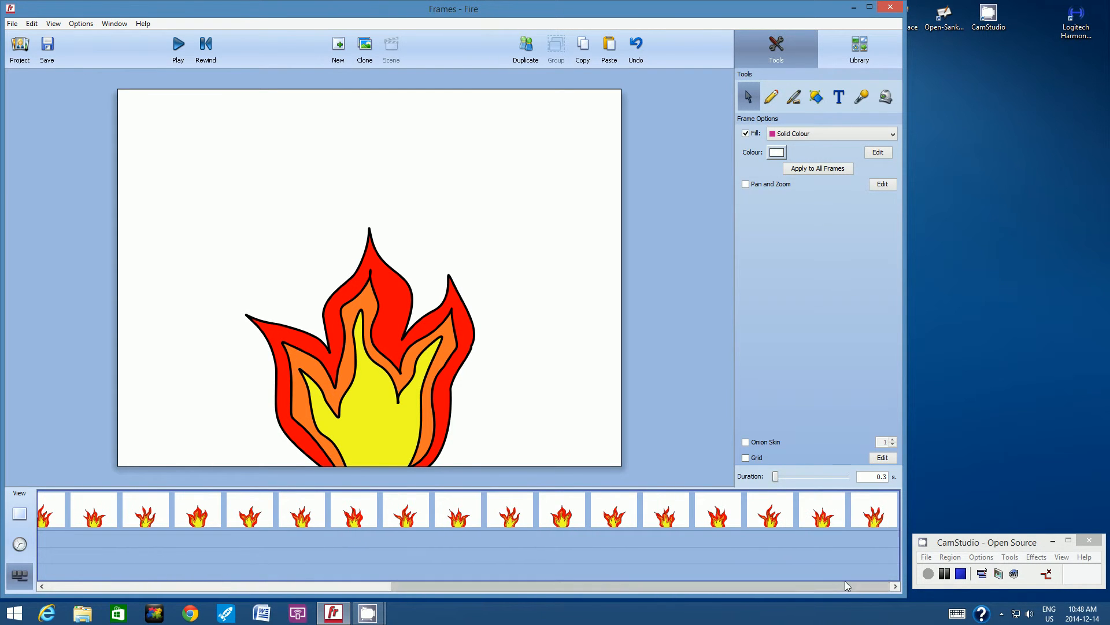
shift+click(870, 505)
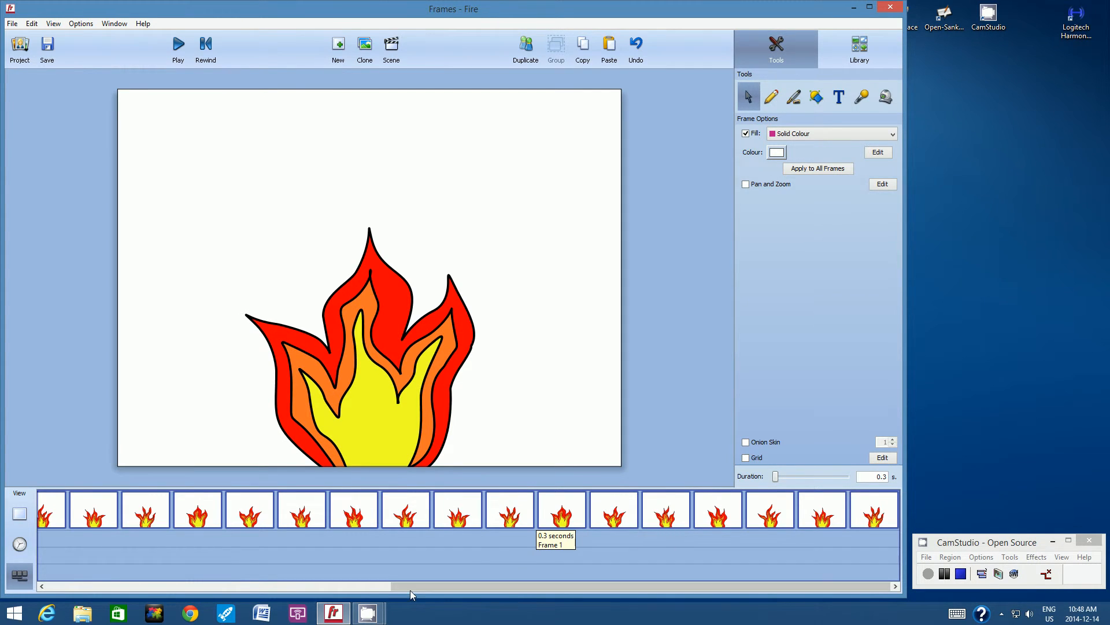
drag(410, 590, 47, 589)
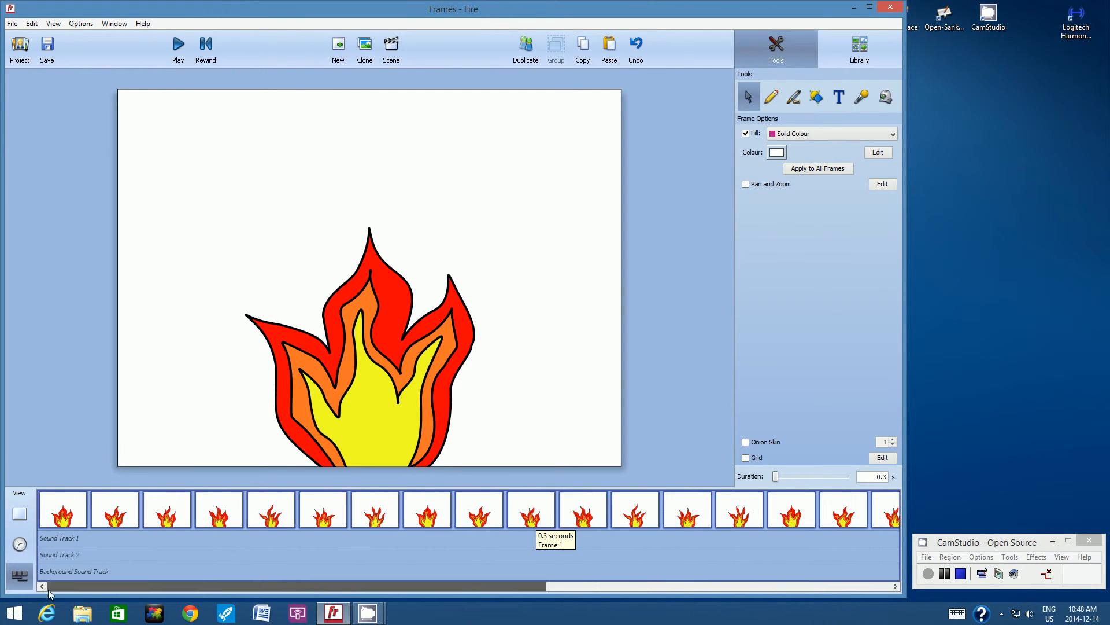
click(190, 260)
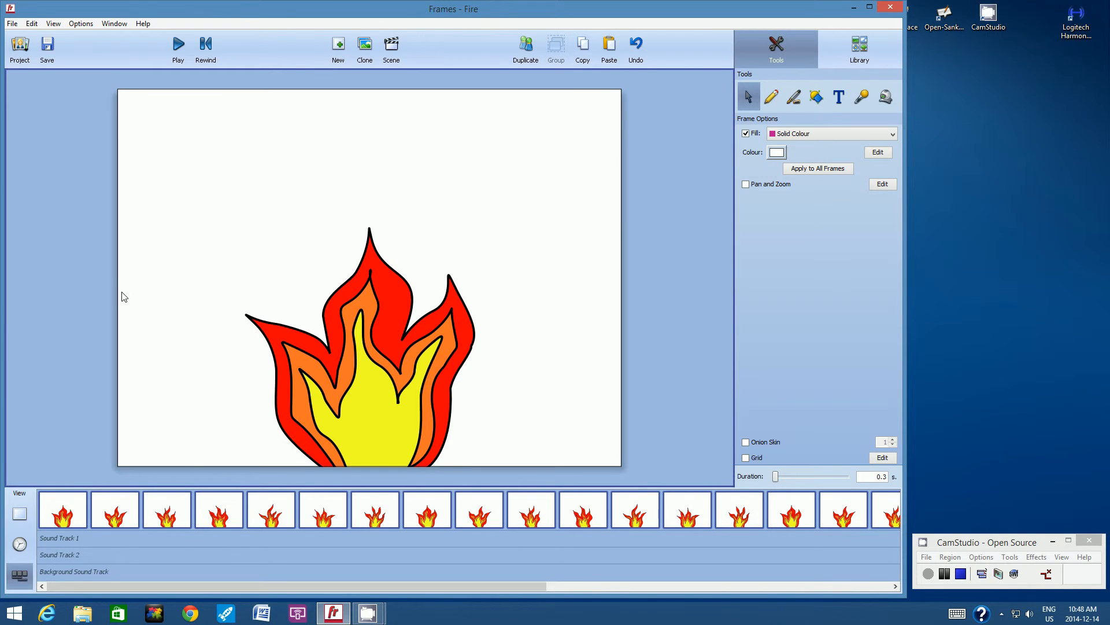
click(45, 505)
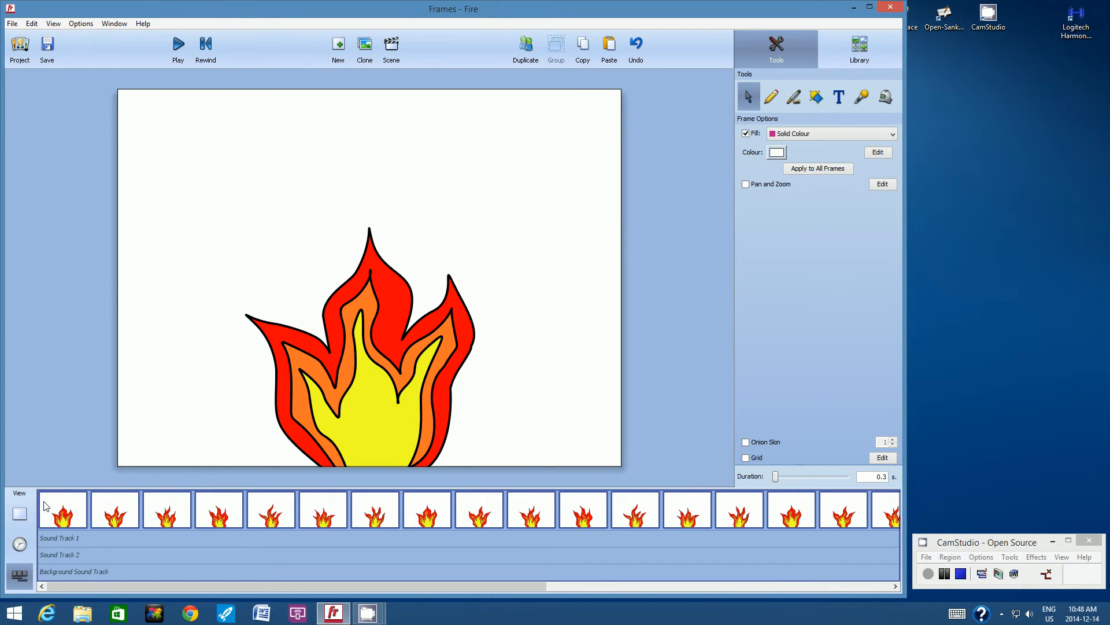
click(711, 543)
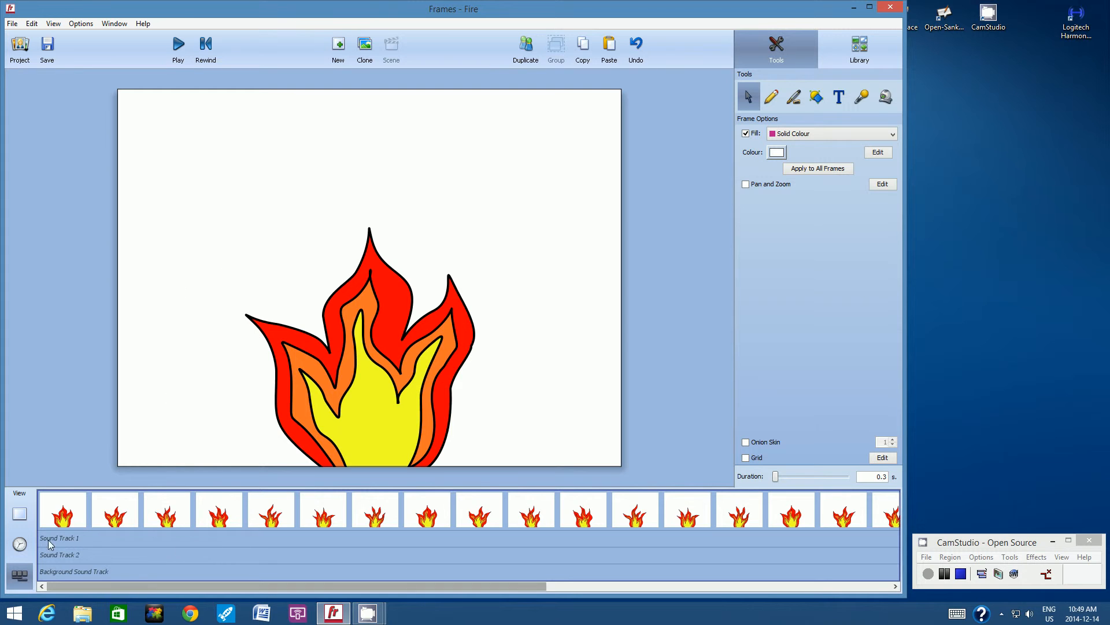
Fill the first frame's background with a solid dark grey, trying lighter greys before settling on the darker shade
click(50, 509)
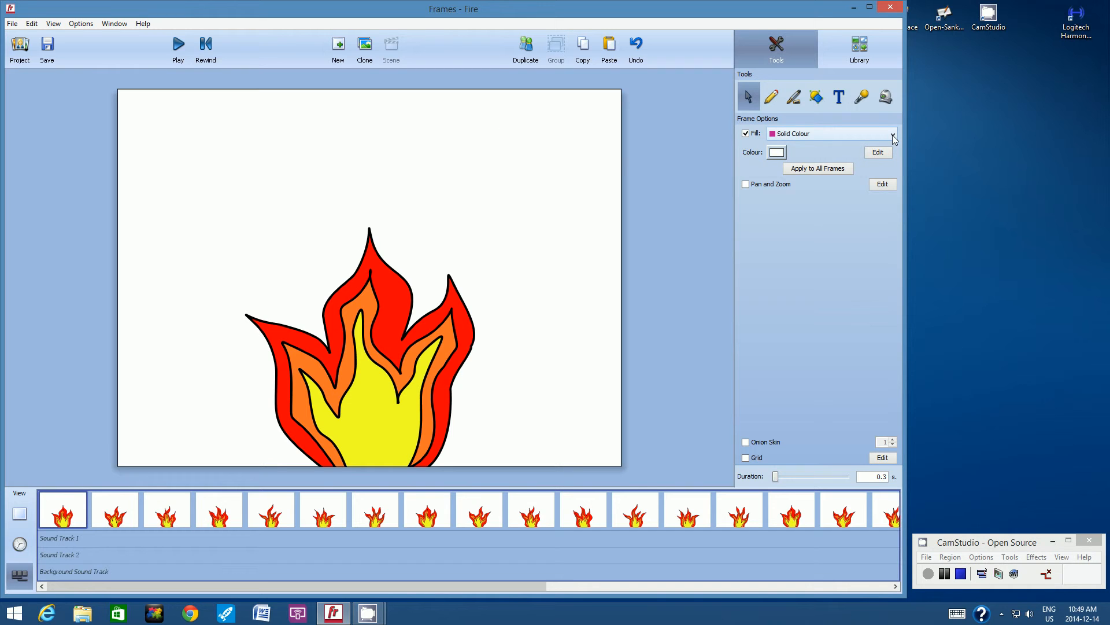
click(777, 152)
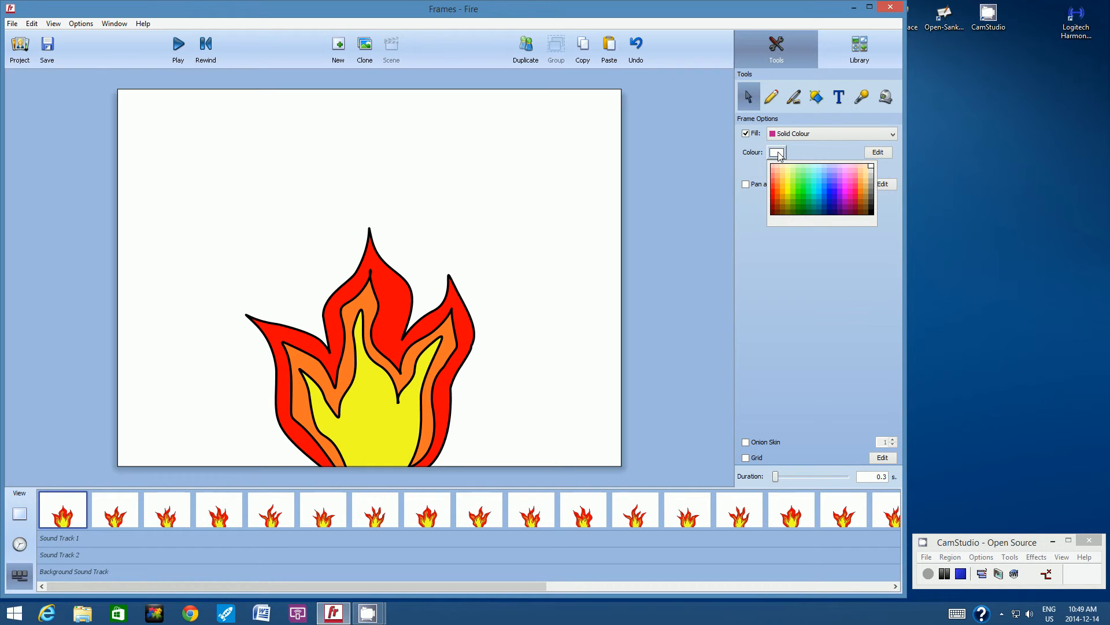
click(872, 195)
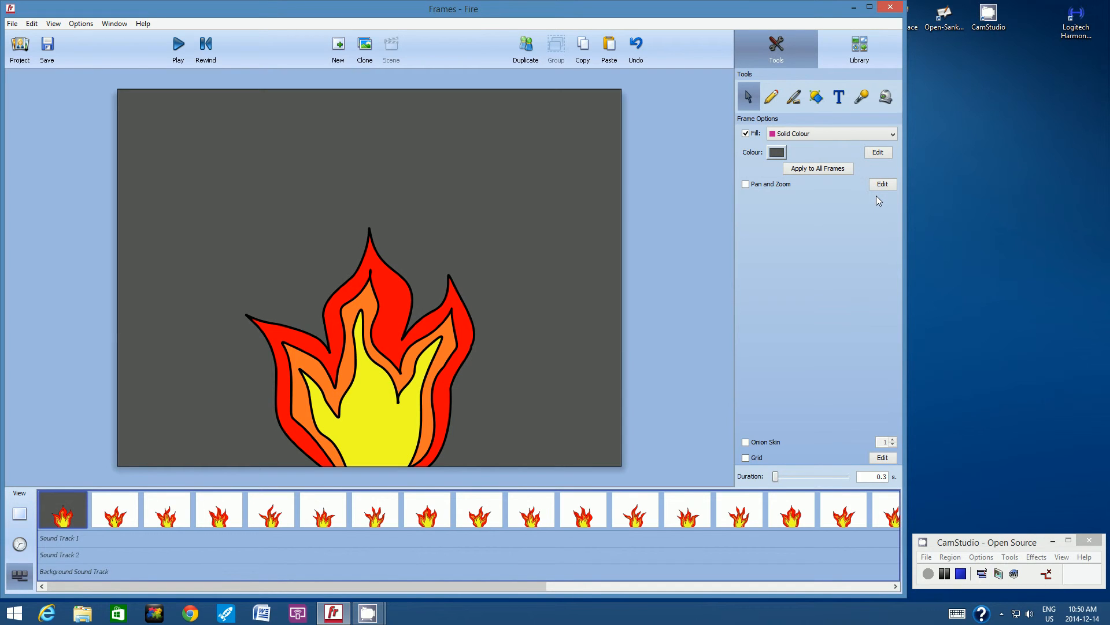
click(777, 152)
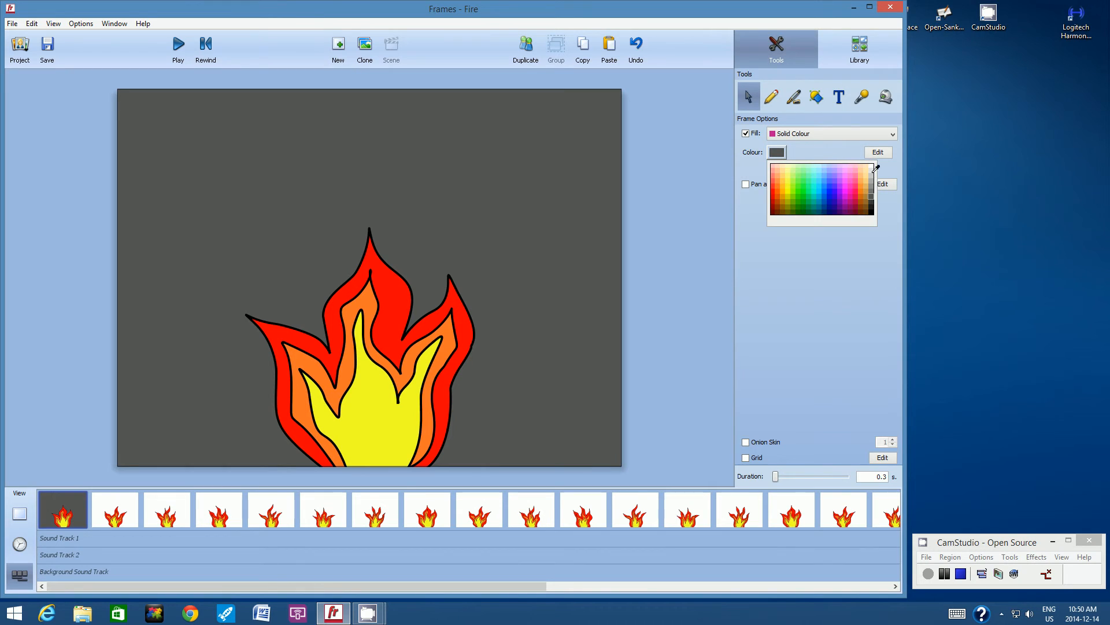
click(872, 187)
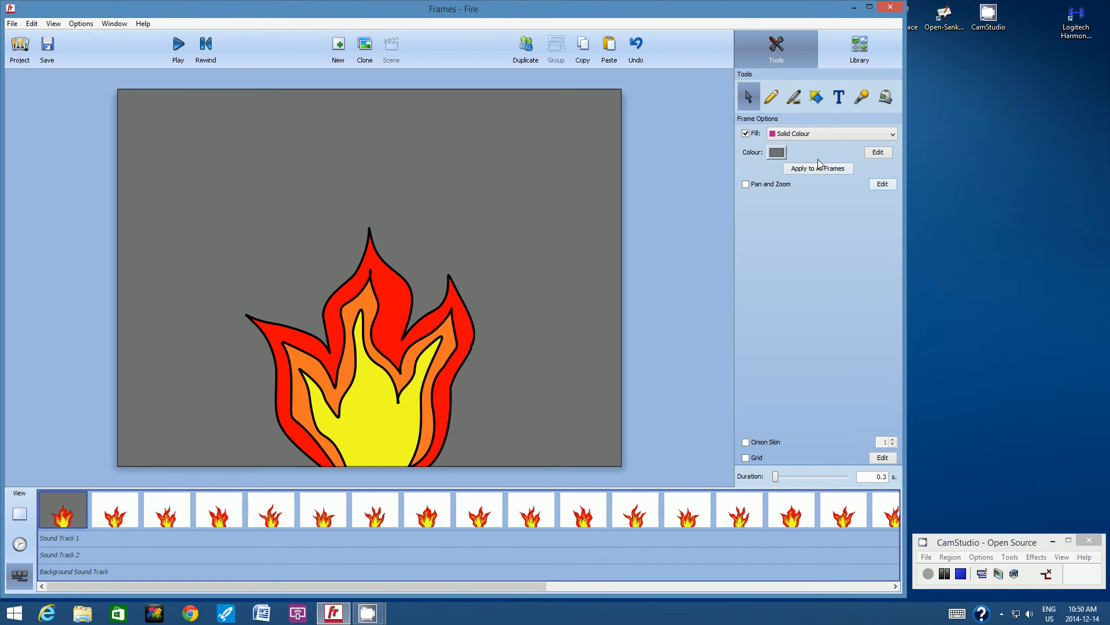
click(777, 152)
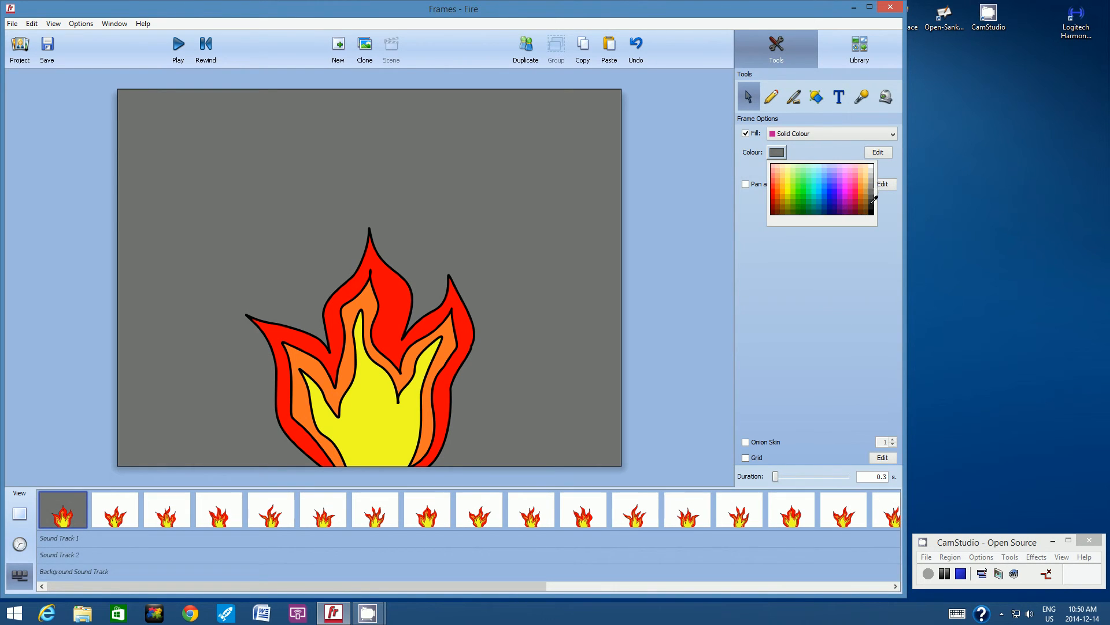
click(872, 205)
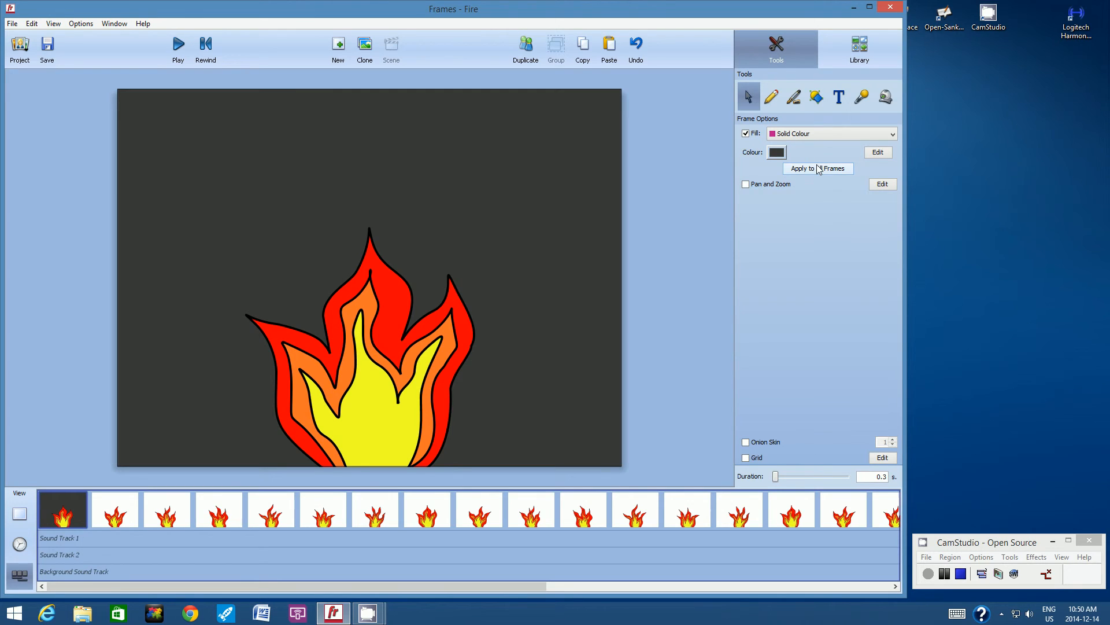
Try a linear gradient and a radial gradient as the first frame's background fill
click(893, 137)
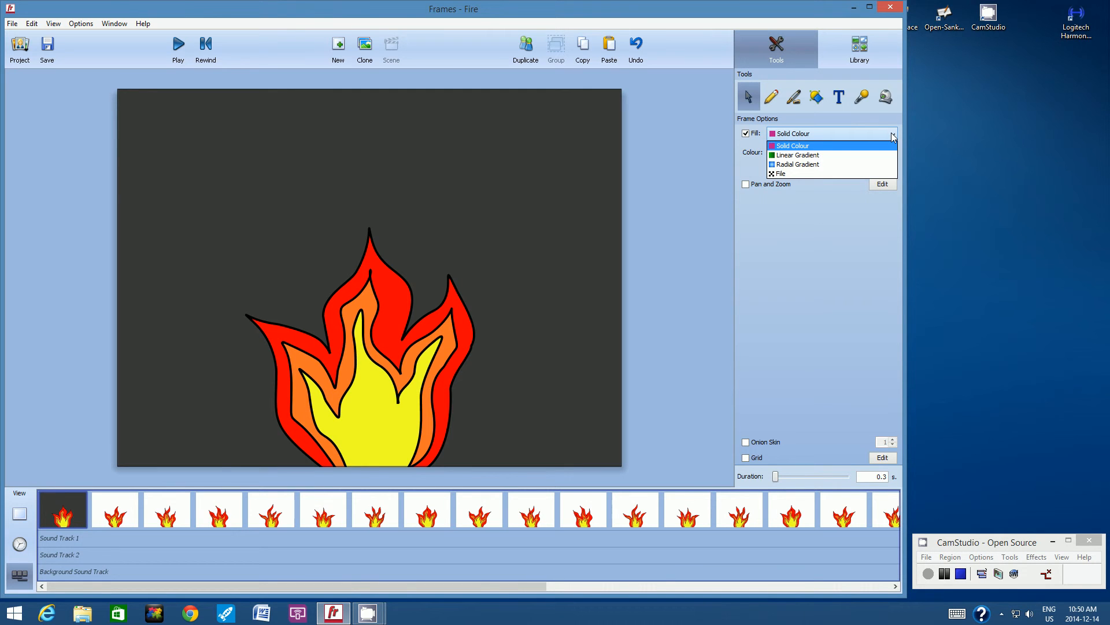
click(819, 155)
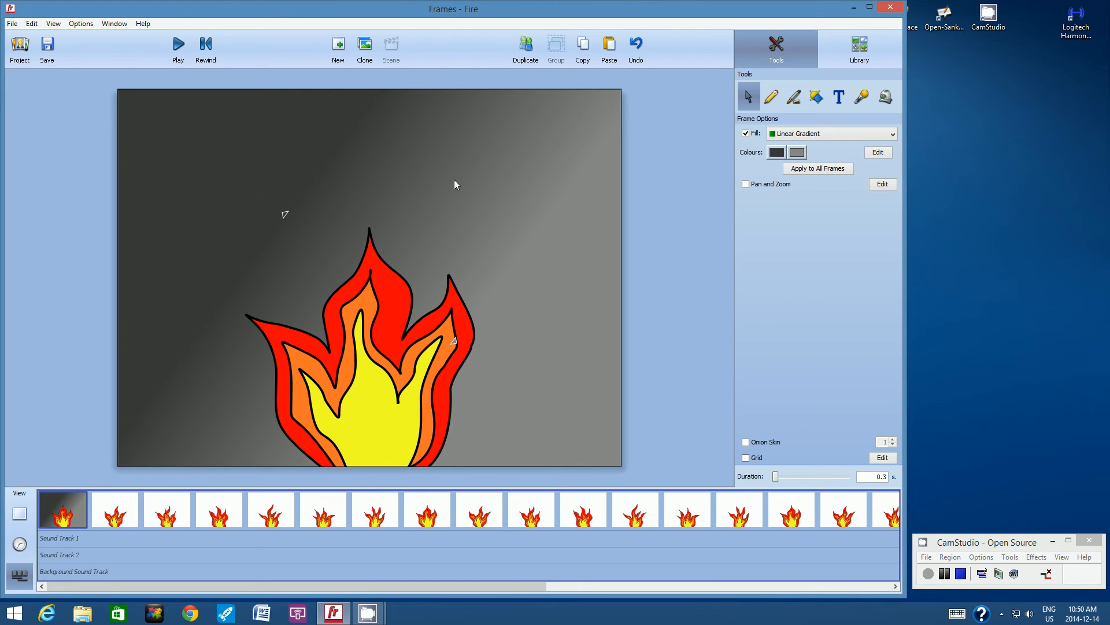
click(892, 135)
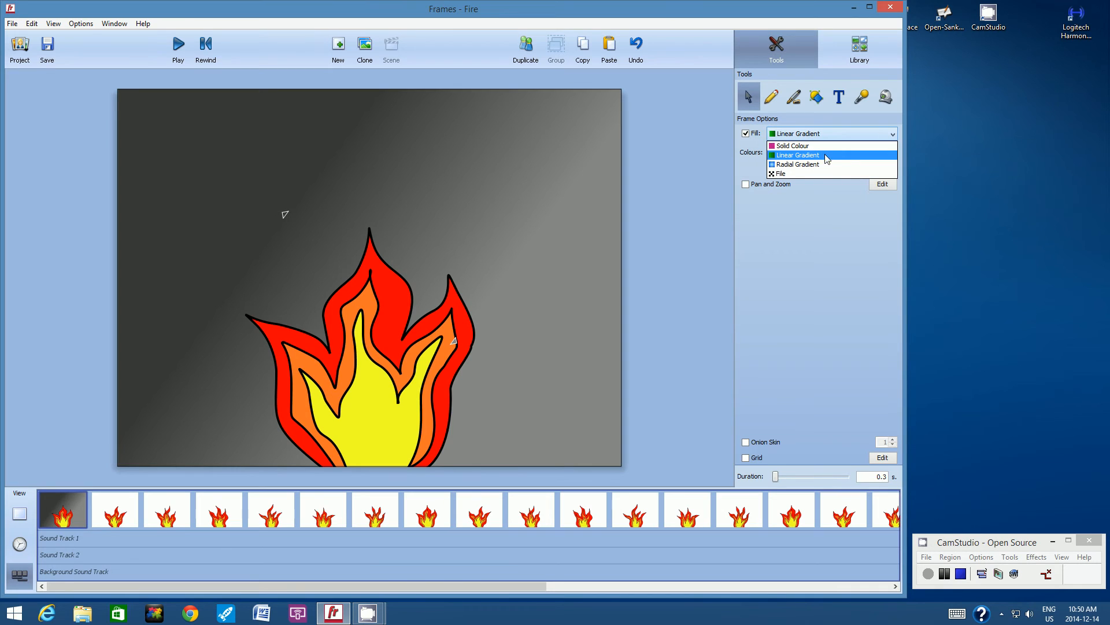
click(809, 169)
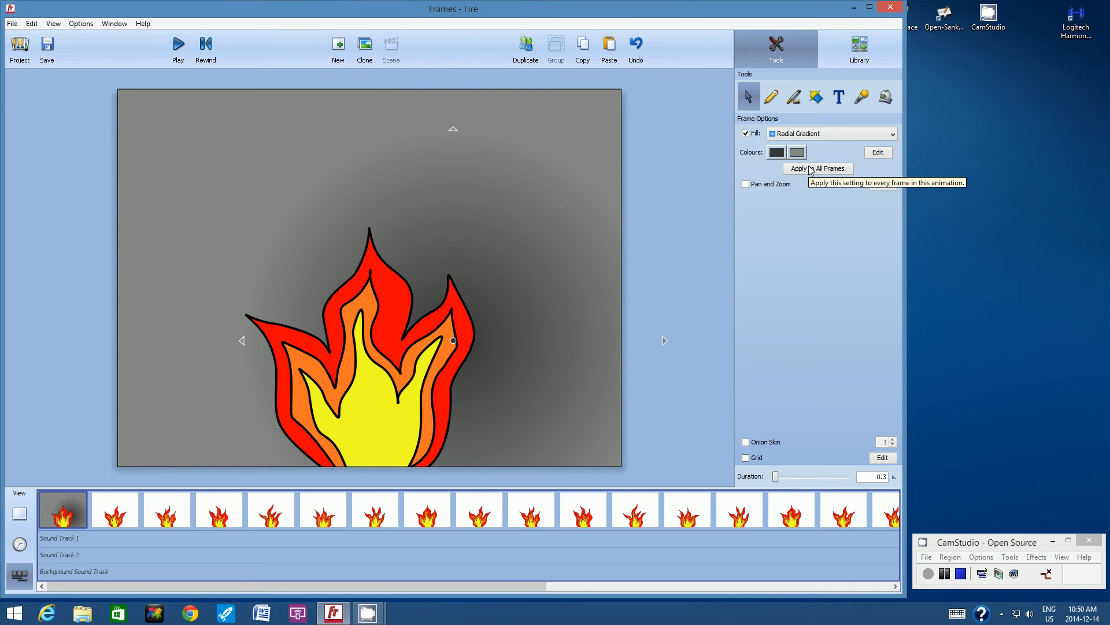
Give the first frame a diagonal linear gradient fill that lightens toward the canvas's lower-right corner, and apply it to all frames
click(891, 136)
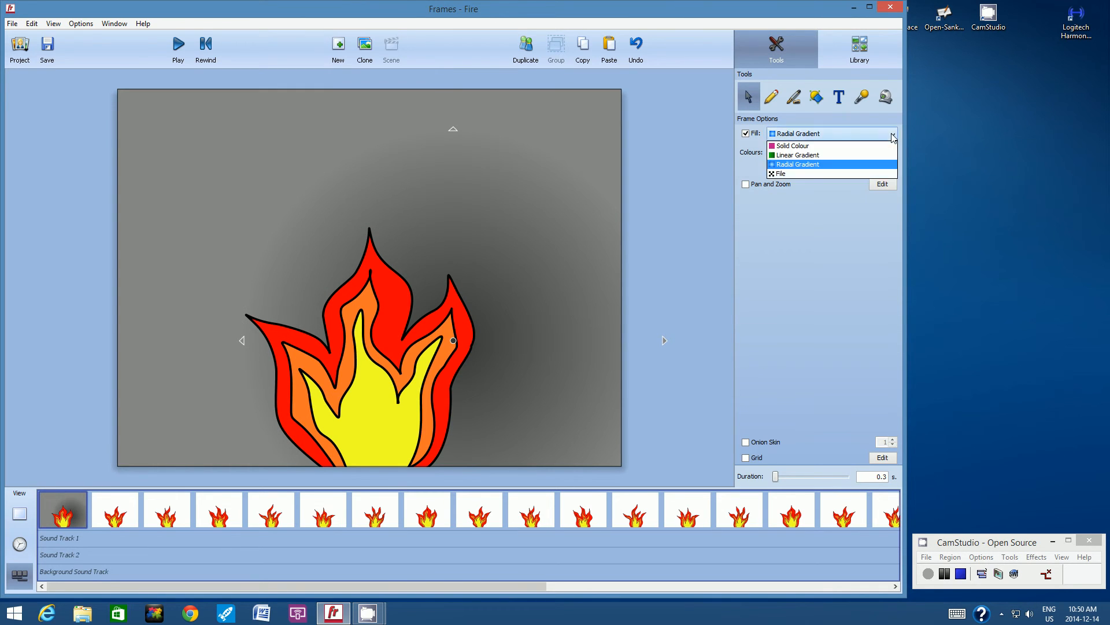
click(815, 155)
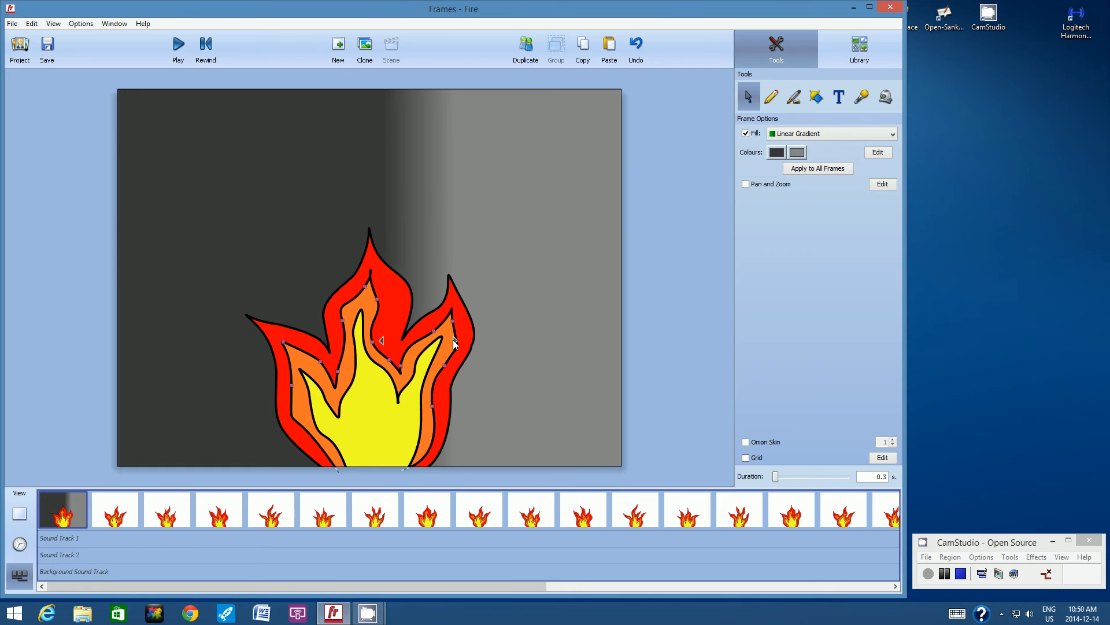
drag(453, 339, 419, 395)
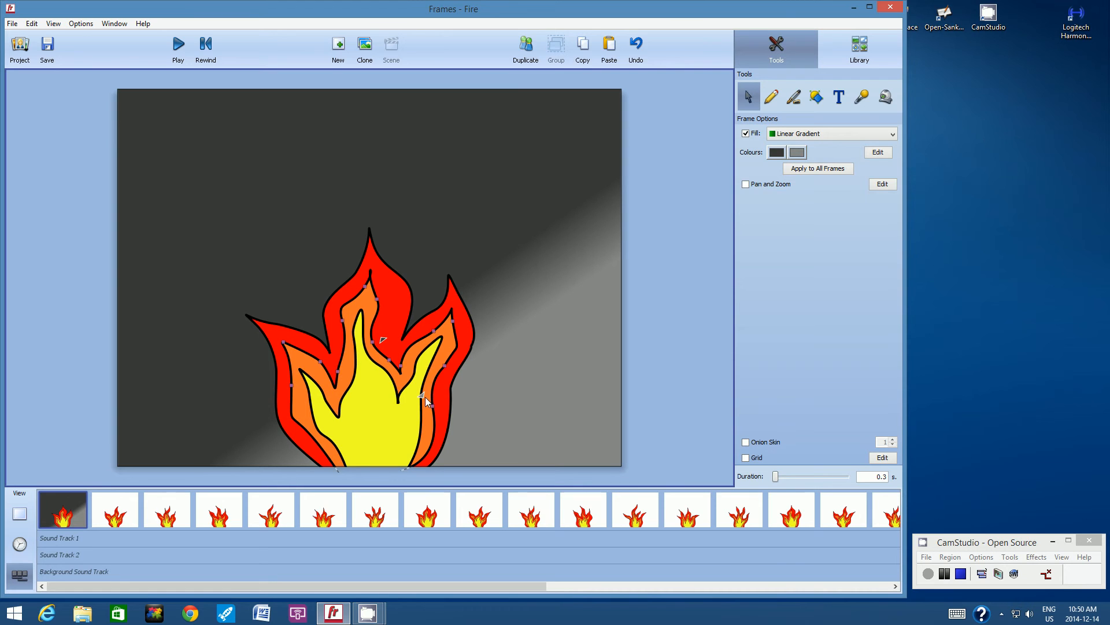
drag(423, 397, 460, 443)
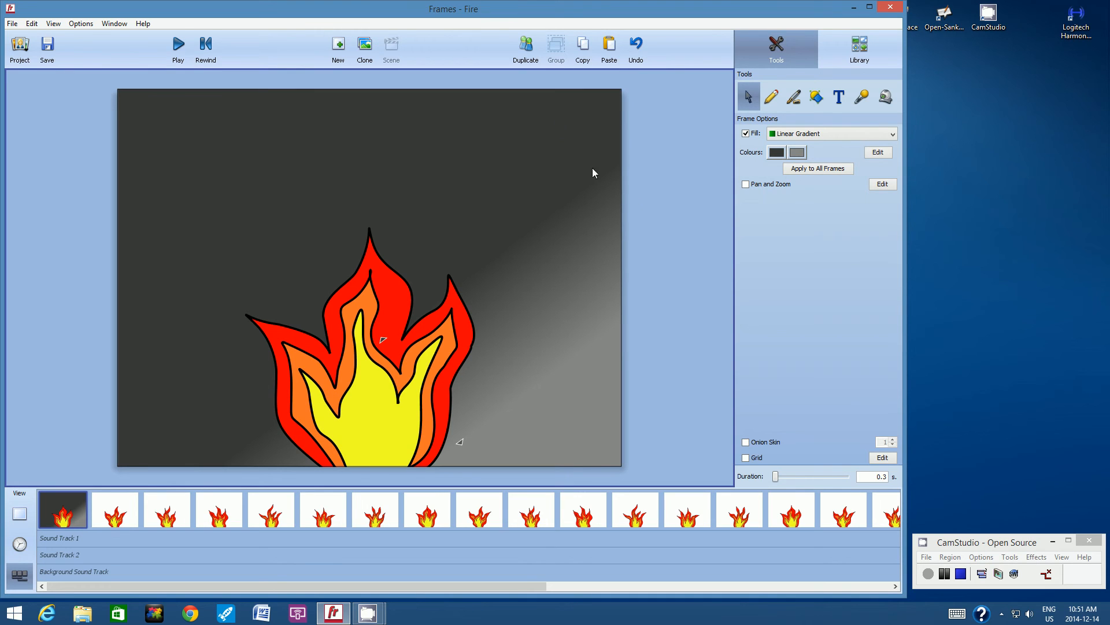
click(803, 172)
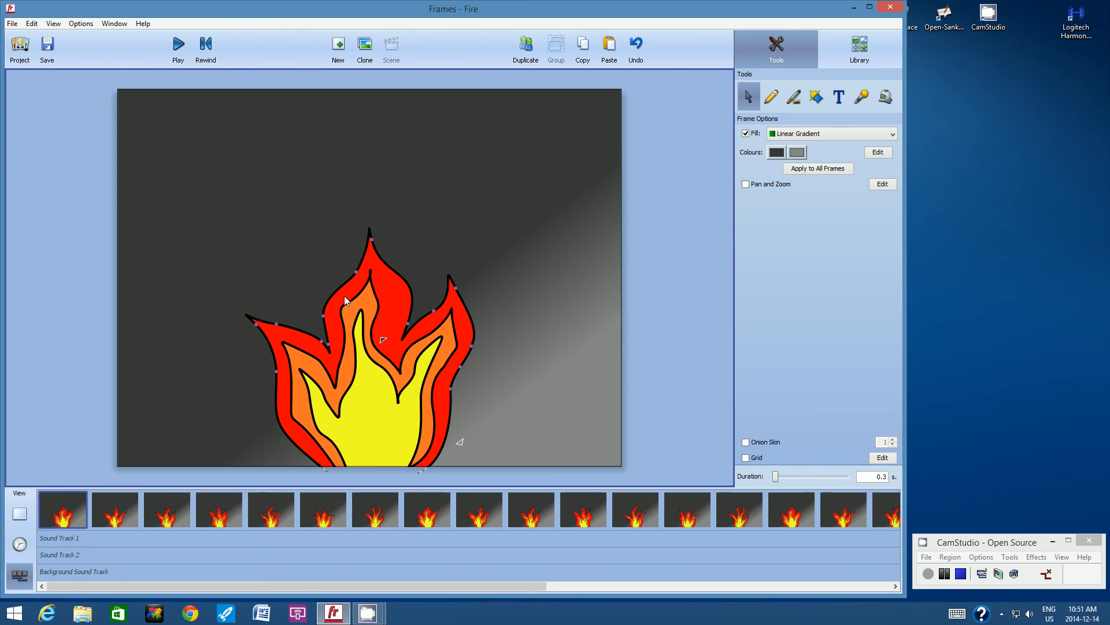
Preview the animation from the first frame with the gradient background, and stop playback at the end
click(51, 505)
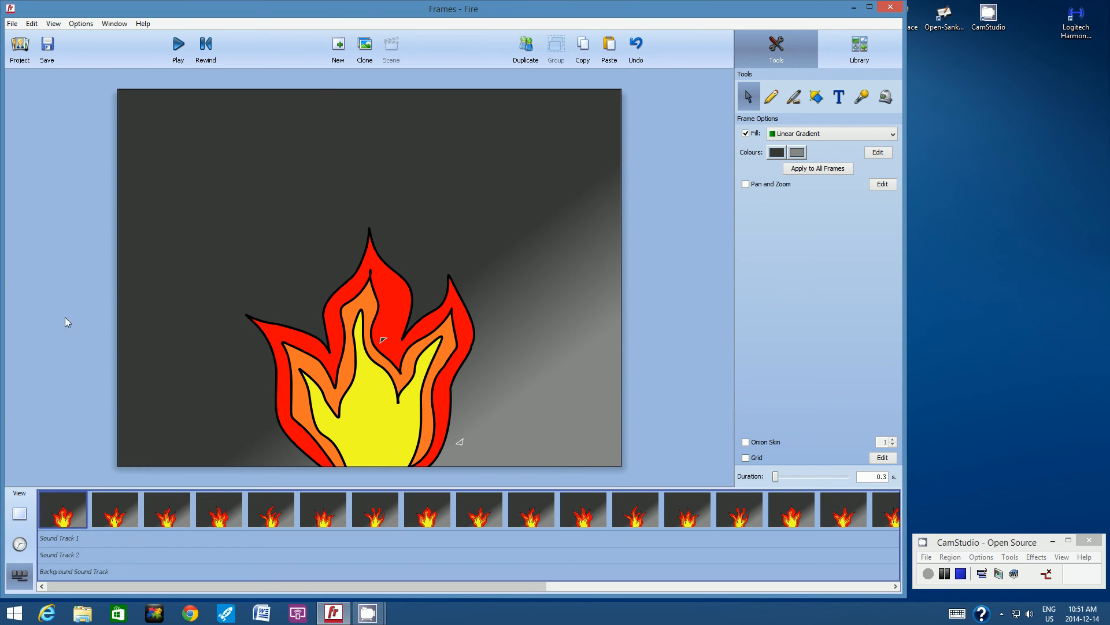
click(178, 46)
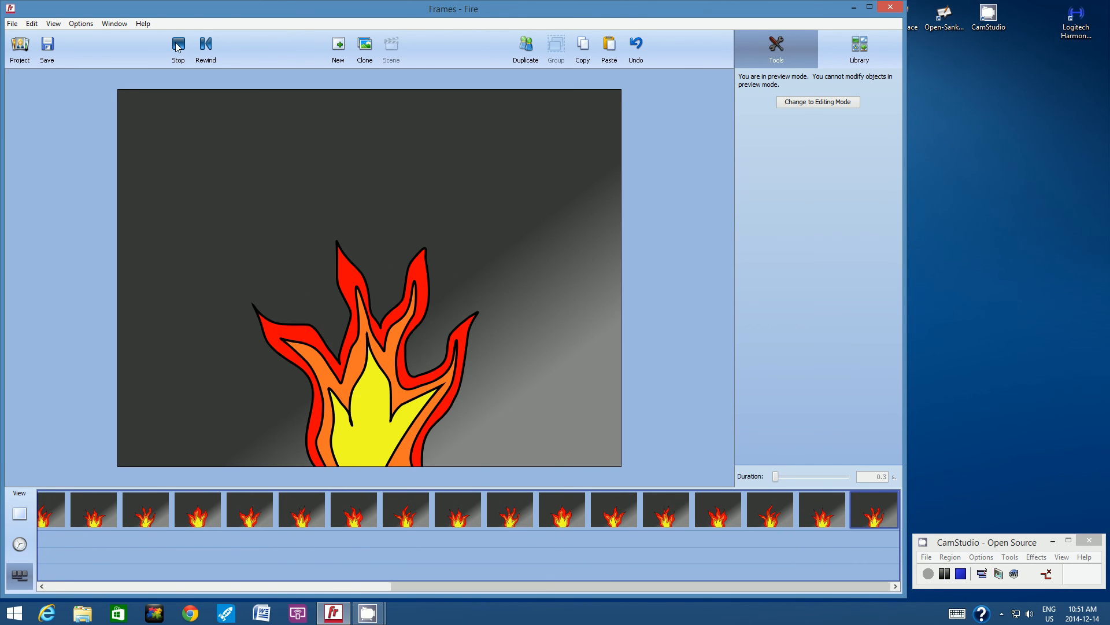
click(178, 47)
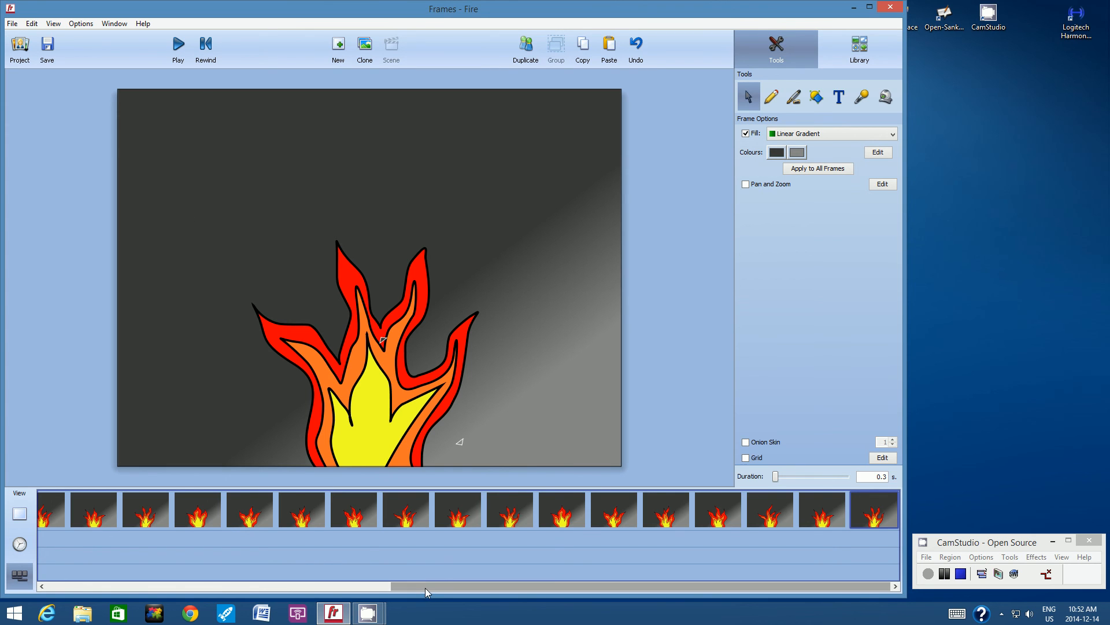
On the first frame, keep the gradient's first colour dark grey and set its second colour to a darker grey, trying near-black for the first
drag(425, 587, 80, 587)
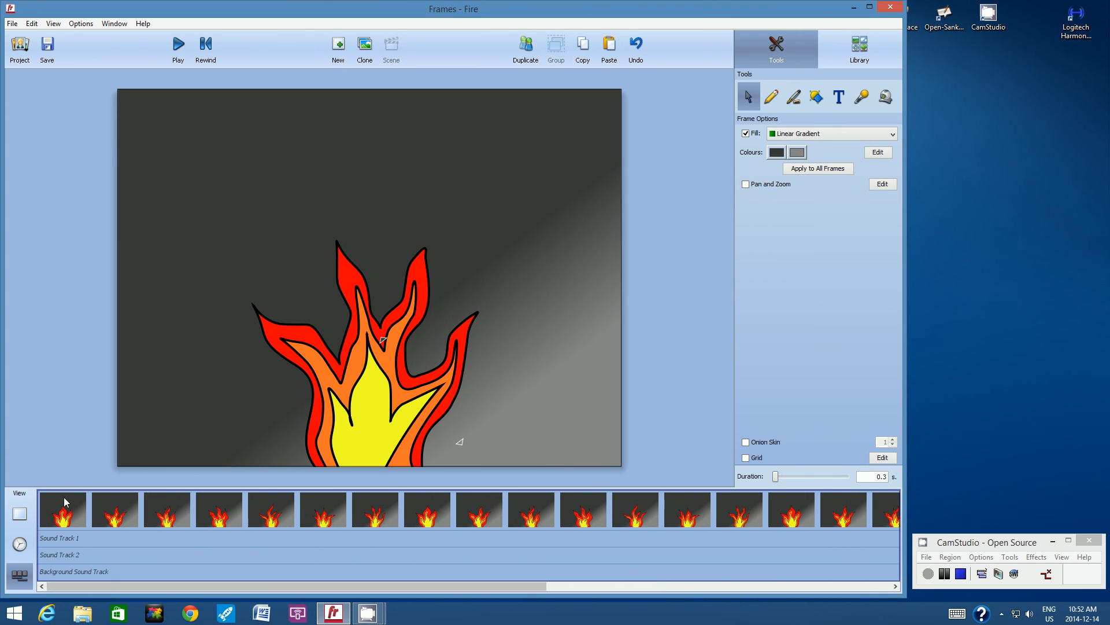
click(43, 502)
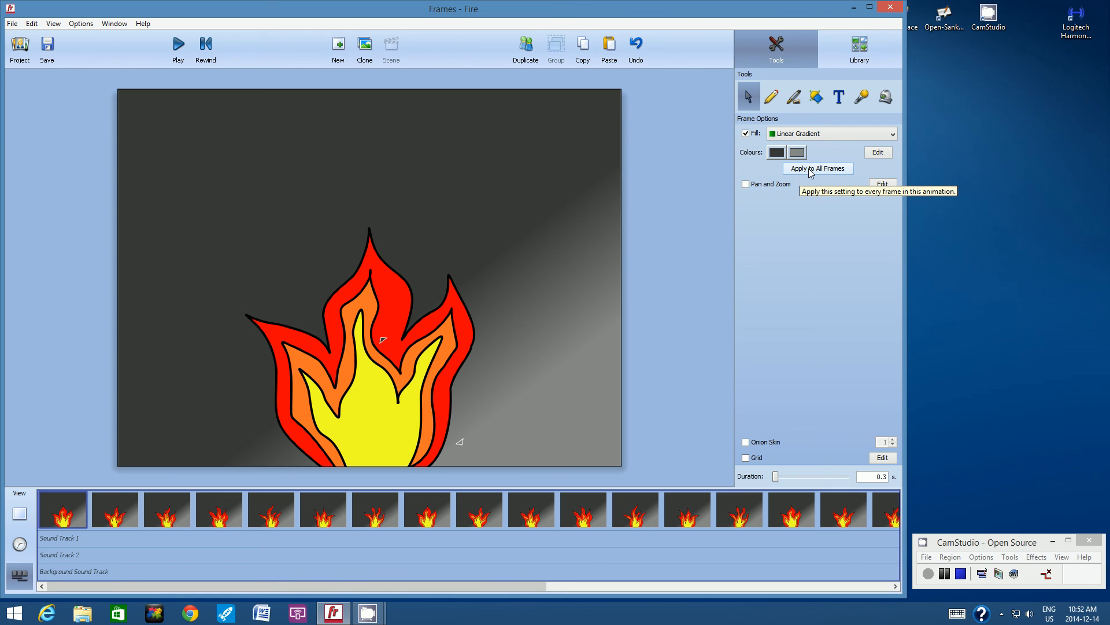
click(778, 155)
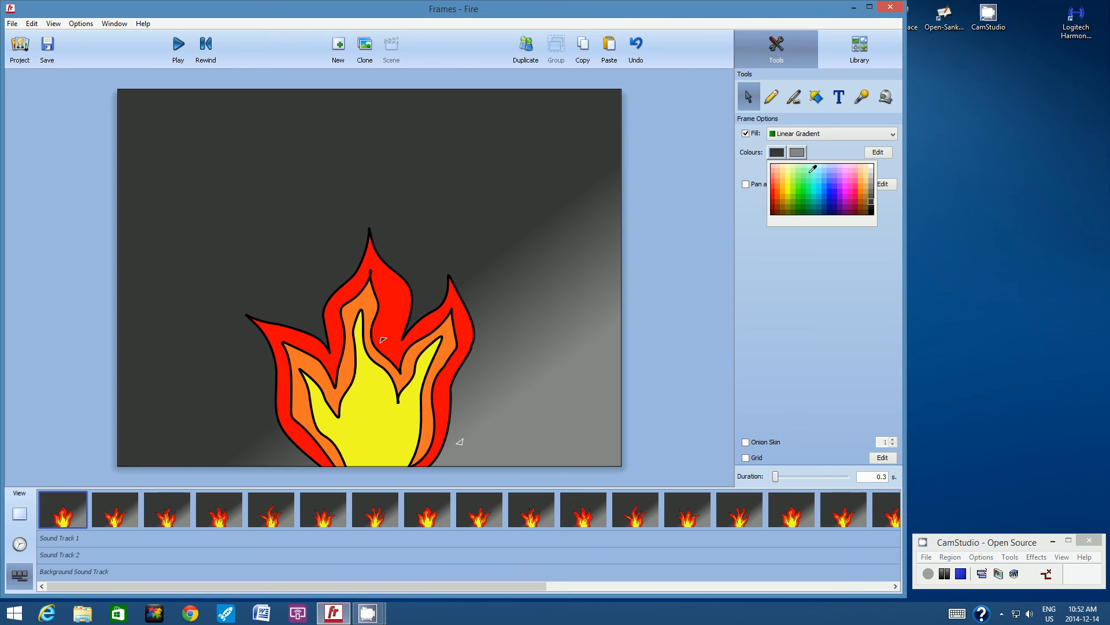
click(873, 206)
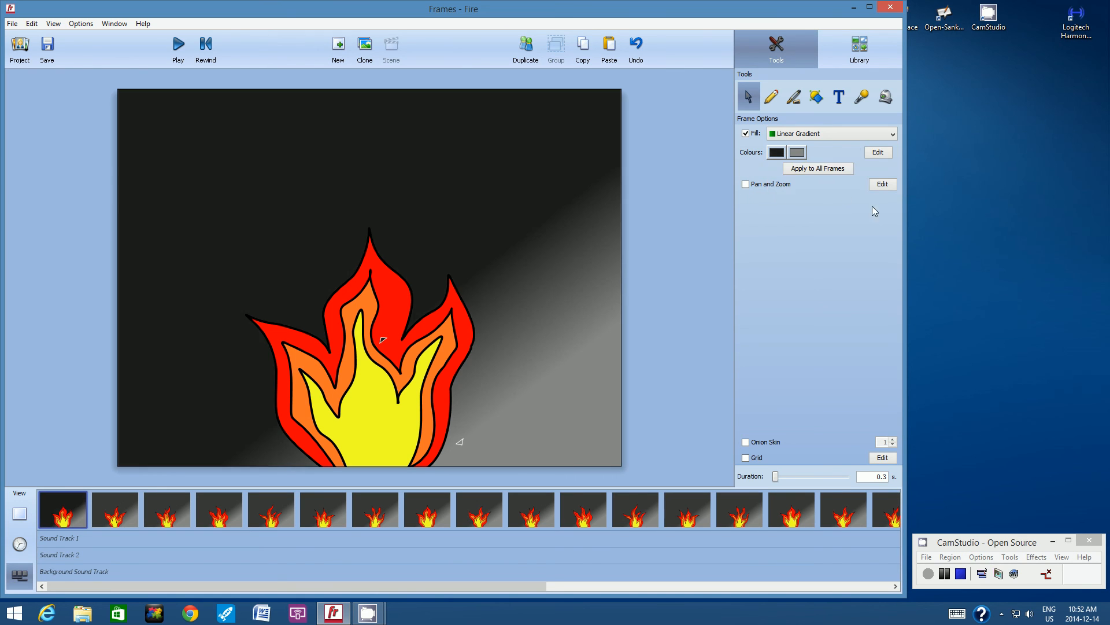
click(800, 153)
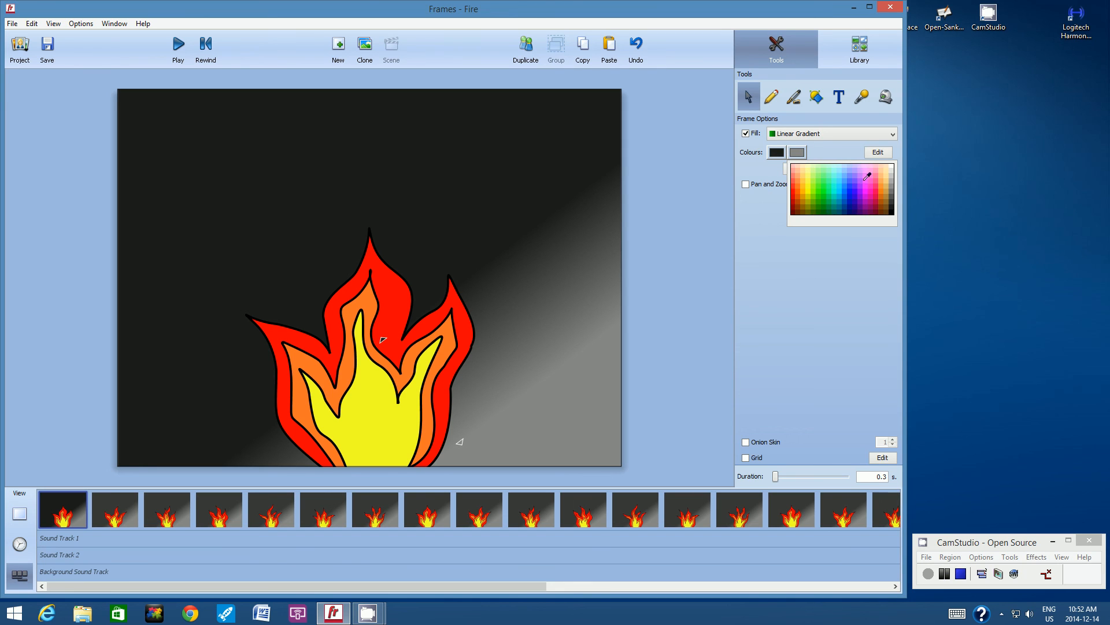
click(894, 195)
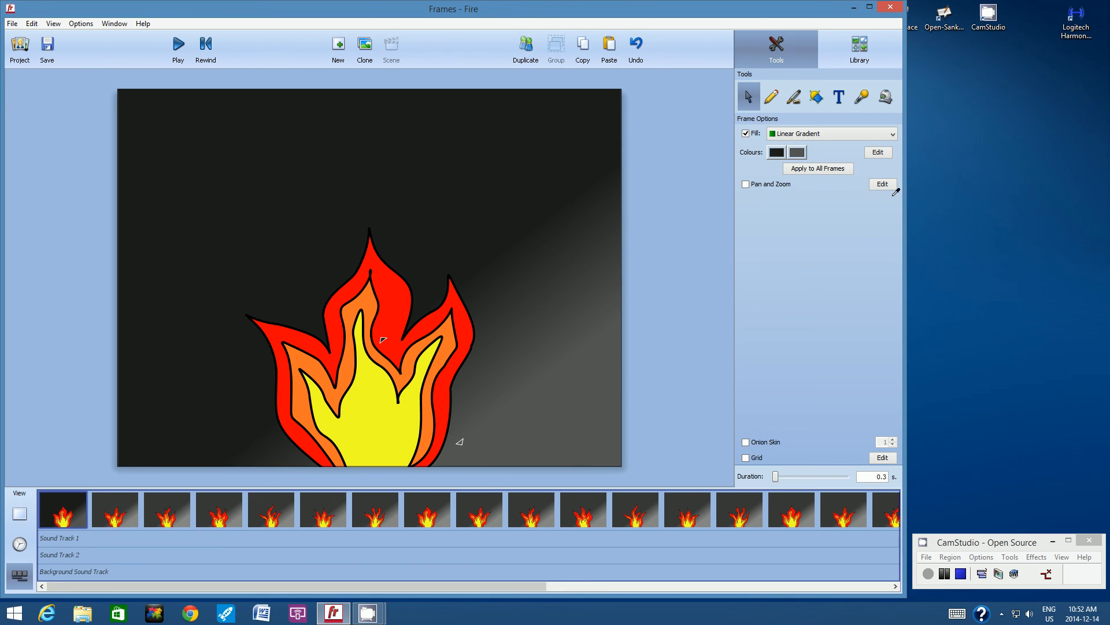
click(776, 153)
click(874, 199)
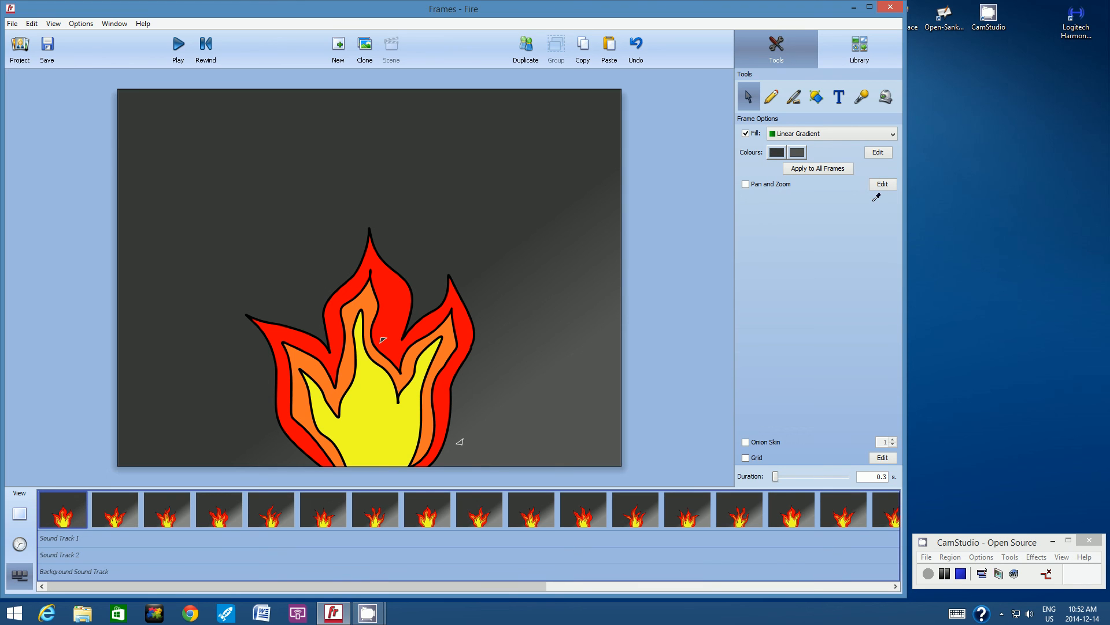
click(796, 152)
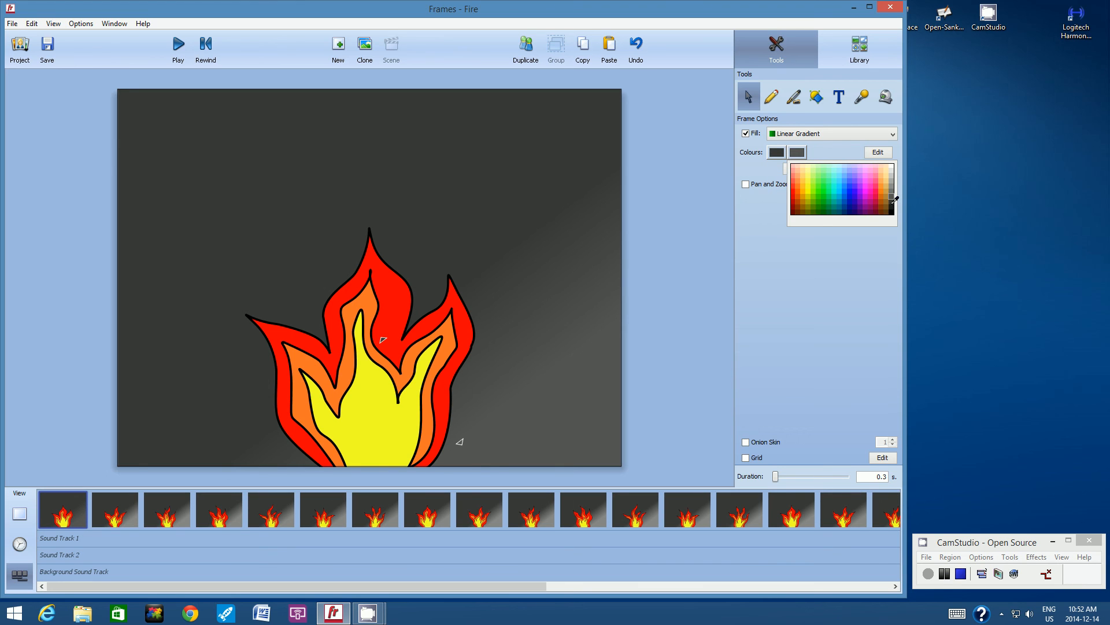
click(798, 154)
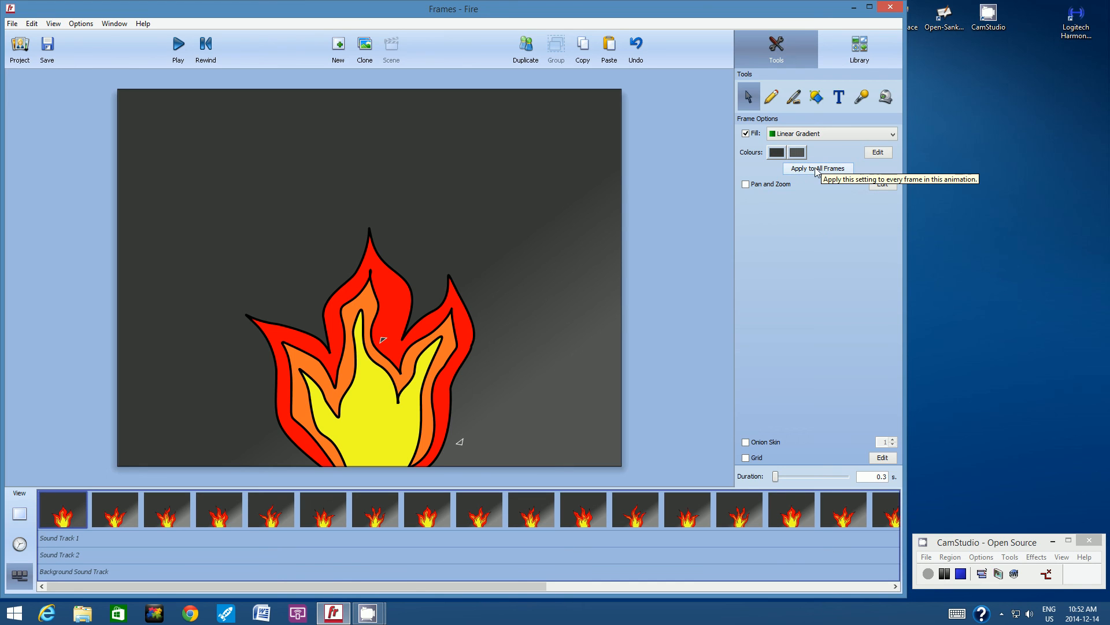
Apply the first frame's darkened gradient fill to all frames and save the project
click(817, 169)
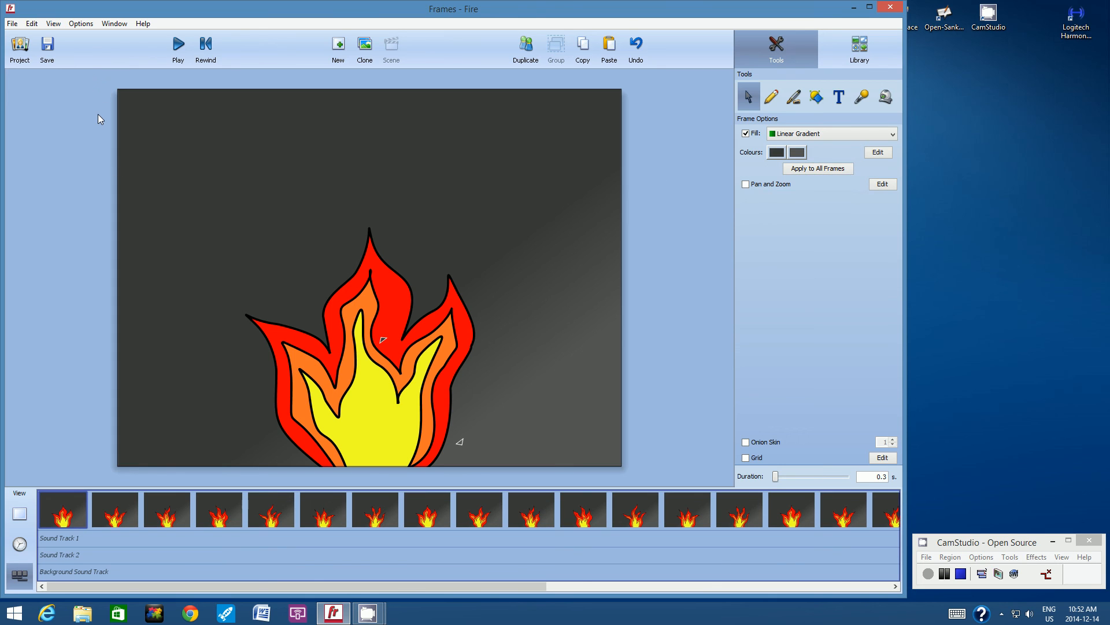
click(47, 51)
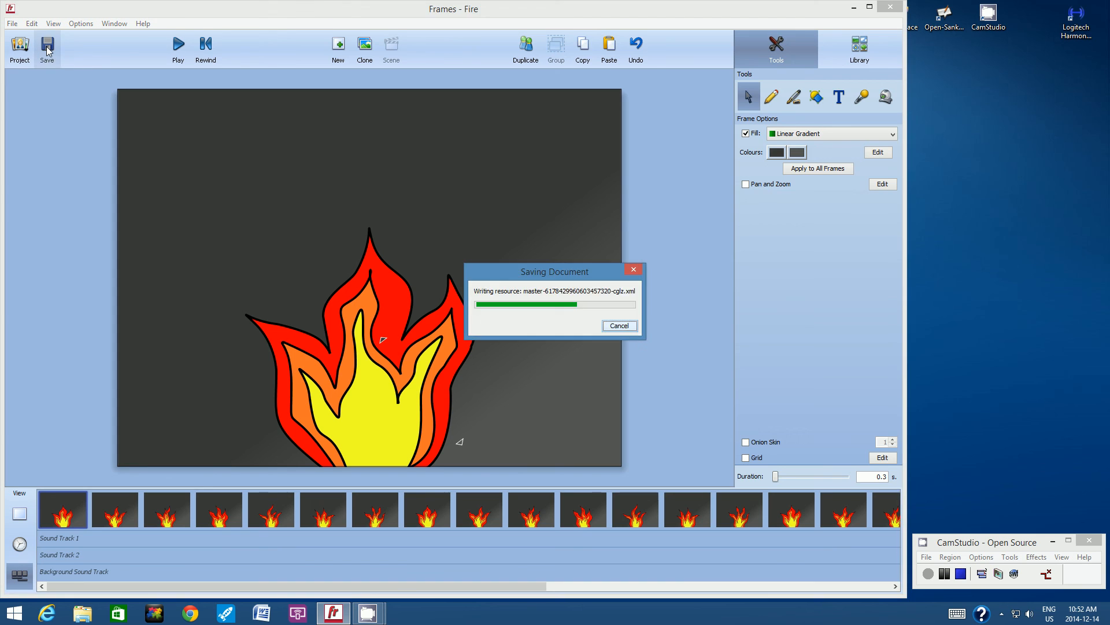